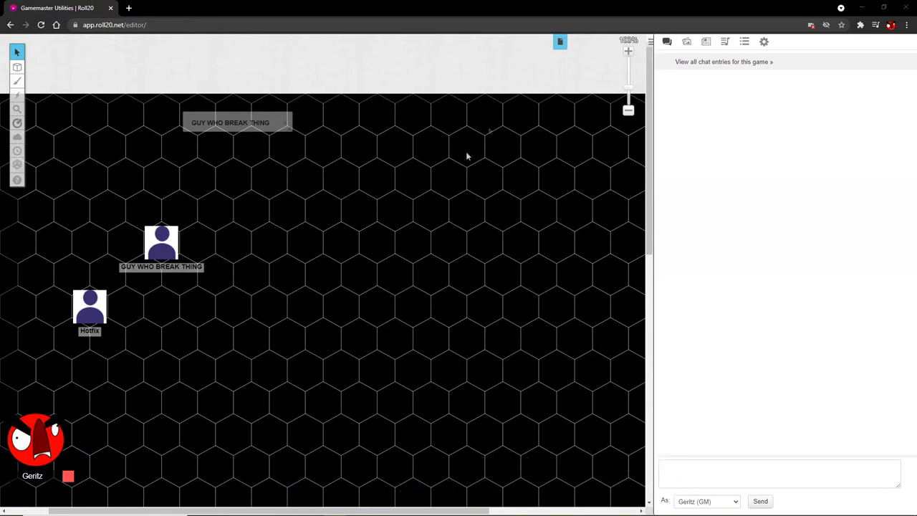
- Open the LANCER CORE HELPER handout from the journal and reposition its window over the map
left_click(667, 42)
left_click(706, 41)
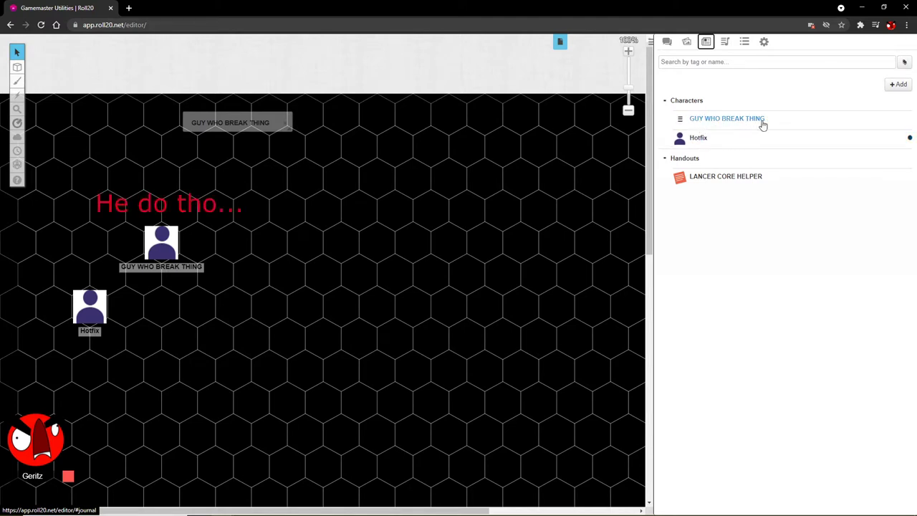
left_click(732, 179)
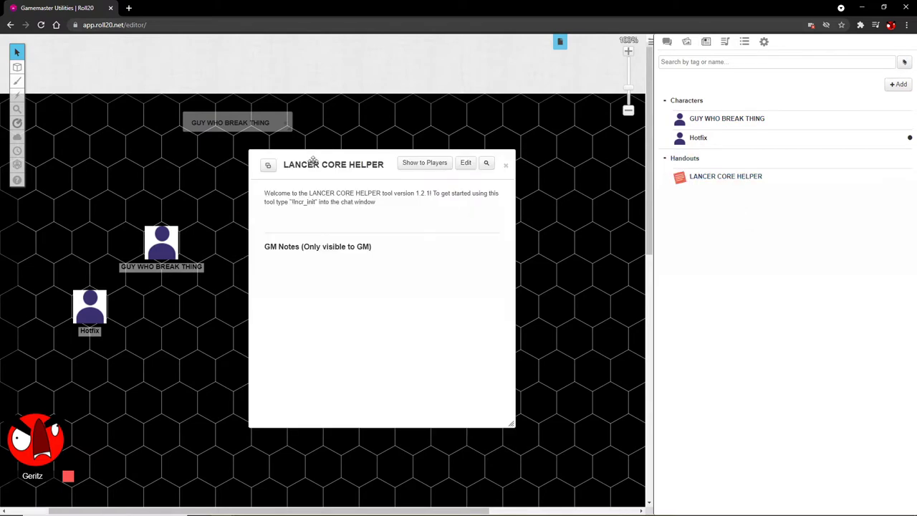
left_click_drag(313, 159, 328, 136)
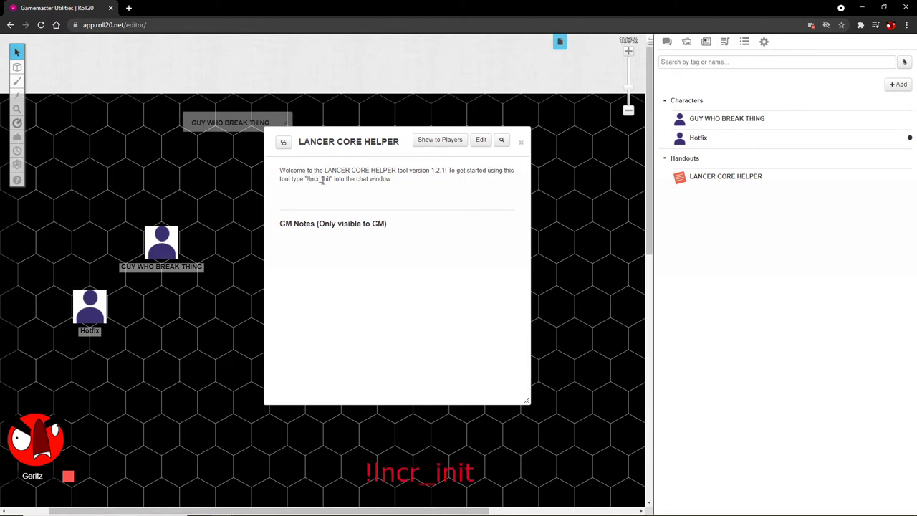
- Check the game's macro list, then send the !lncr_init command in chat to generate the LANCER CORE HELPER macros
left_click(744, 41)
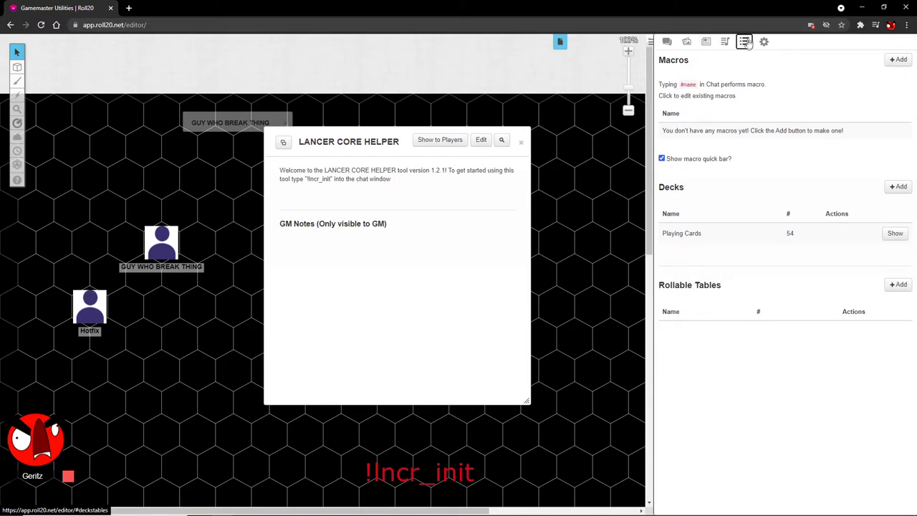
left_click(667, 43)
left_click(765, 465)
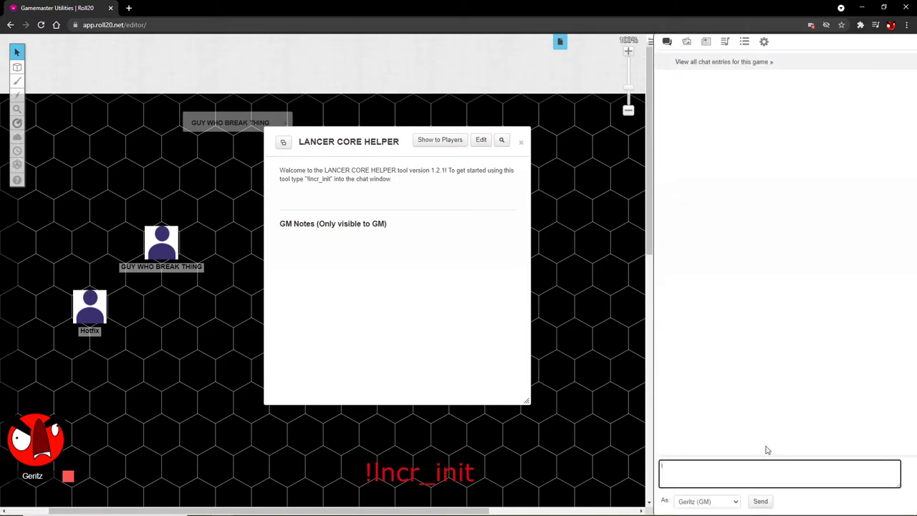
key("Return")
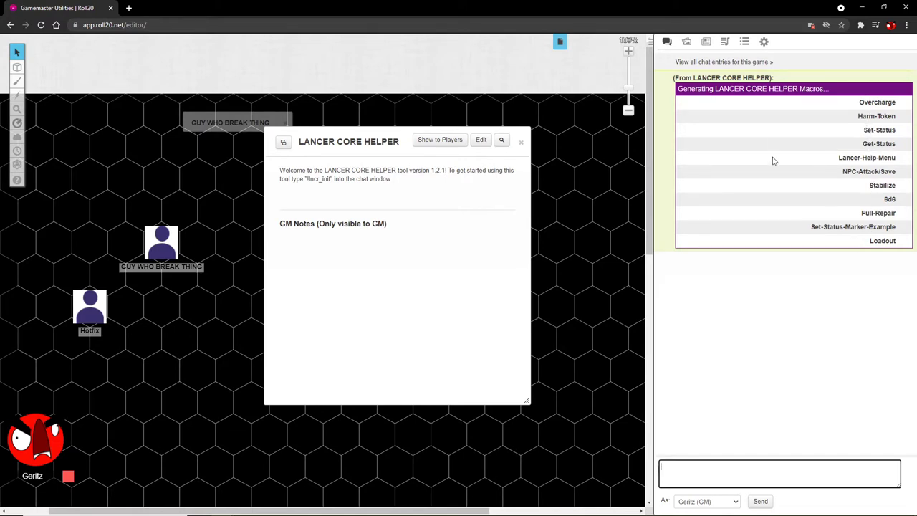
- Enable the 6d6, Lancer-Help-Menu and NPC-Attack/Save macros in the macro quick bar
left_click(744, 42)
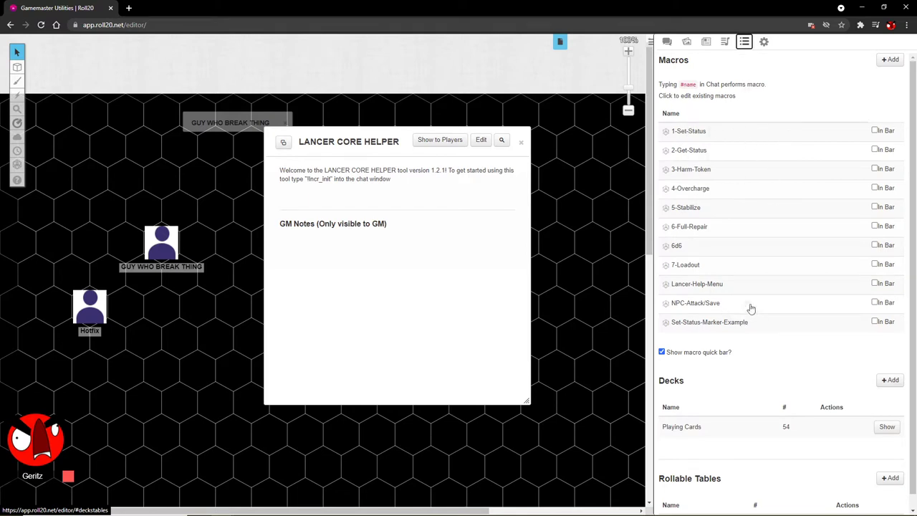
left_click(875, 245)
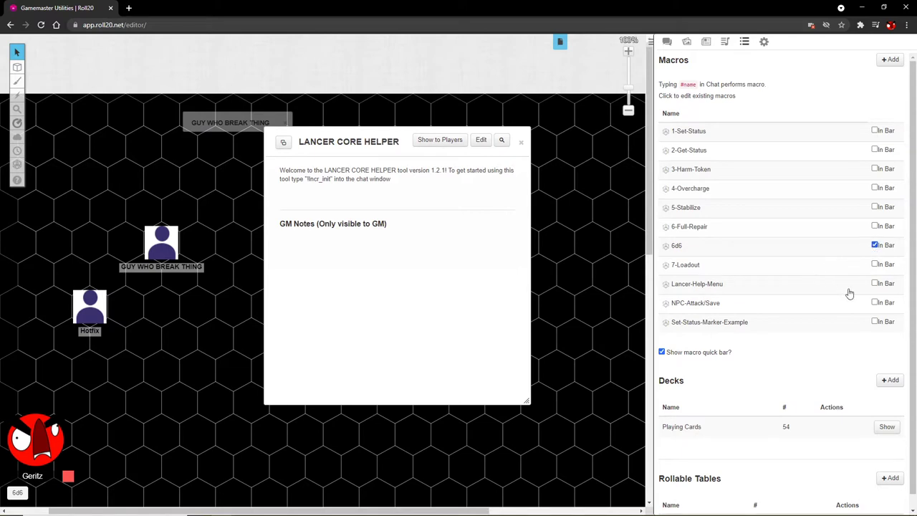
left_click(875, 284)
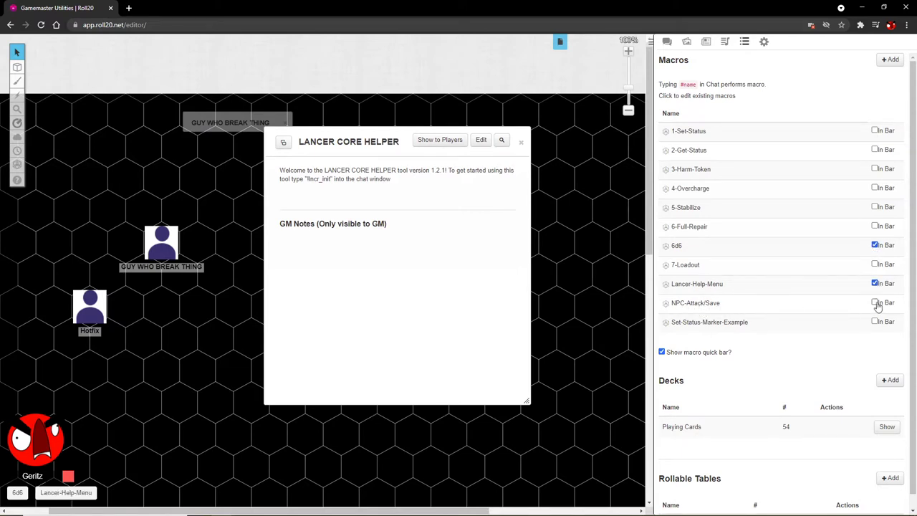
left_click(875, 303)
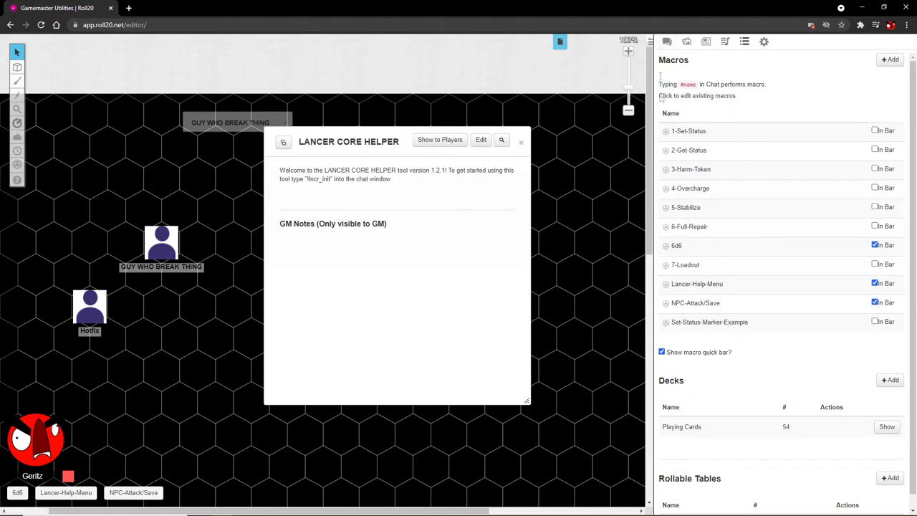
- Return to the chat and close the LANCER CORE HELPER handout
left_click(666, 42)
left_click_drag(358, 140, 428, 106)
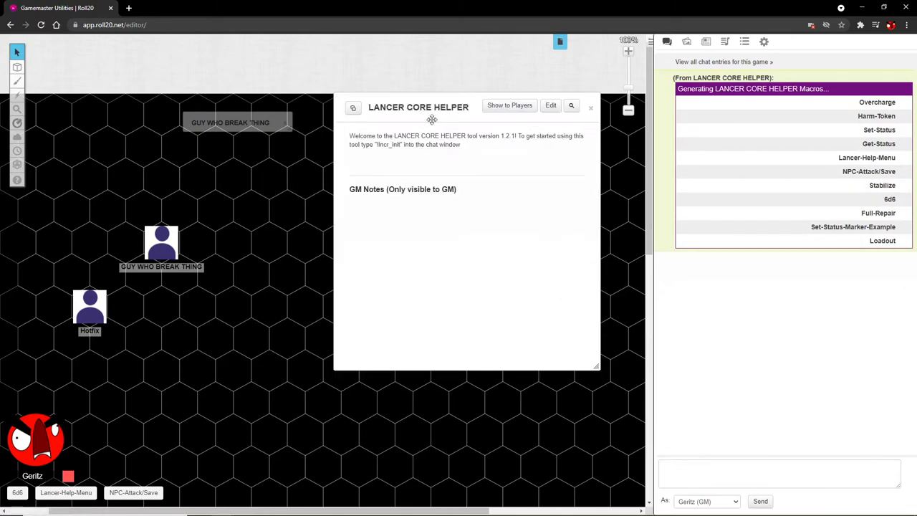
left_click(592, 108)
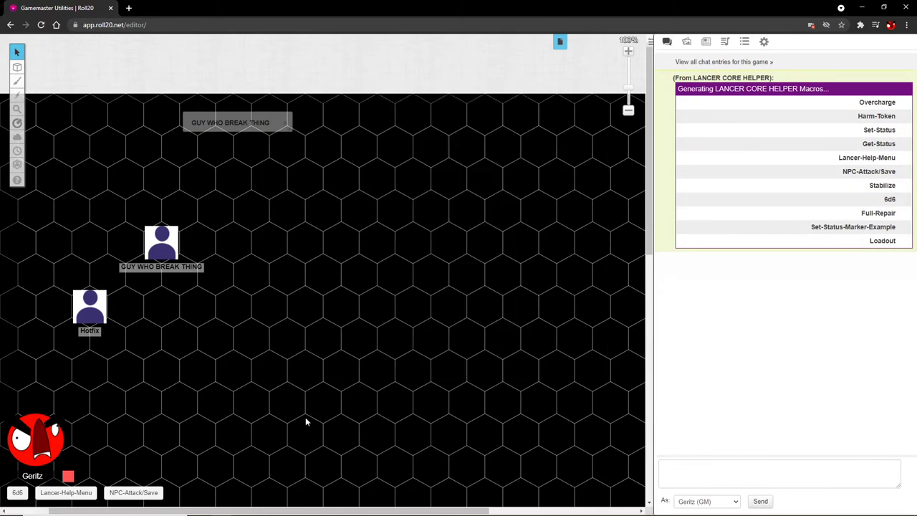
- Roll the NPC-Attack/Save macro, inspect its result, and roll the 6d6 macro
left_click(137, 492)
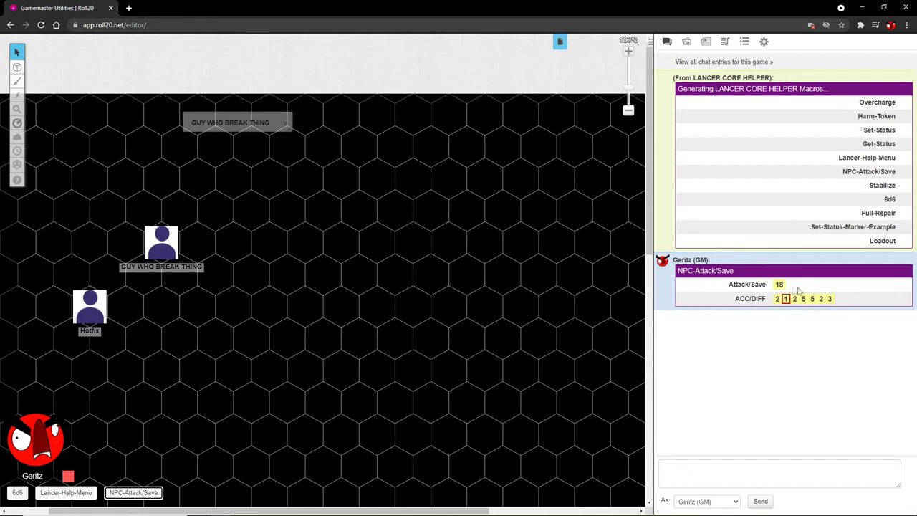
mouse_move(783, 288)
left_click(17, 493)
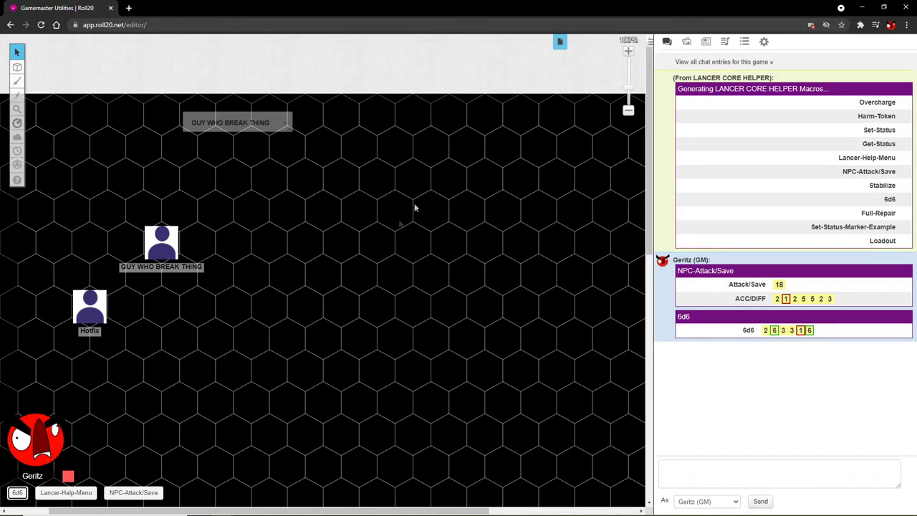
- Use the Set-Status macro to give the GUY WHO BREAK THING token the general statuses Exposed, Grappled, Jammed and Overshield
left_click(159, 241)
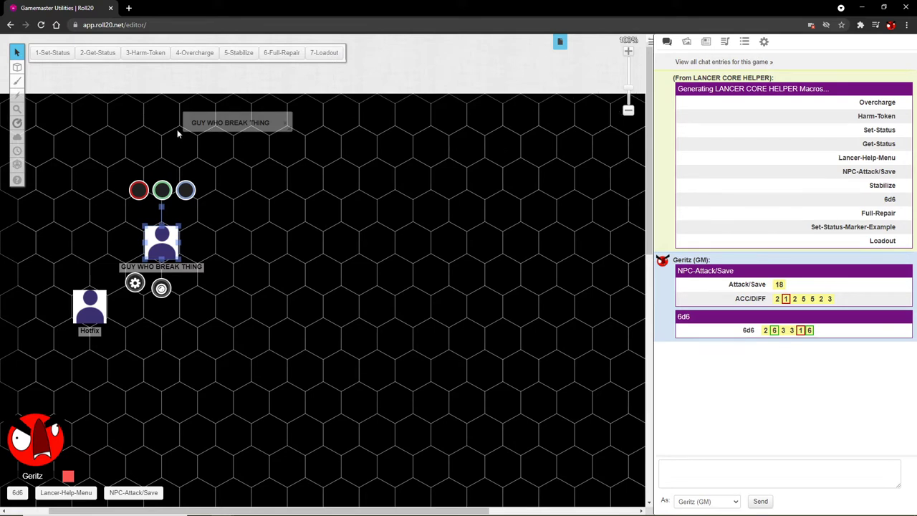
left_click(52, 53)
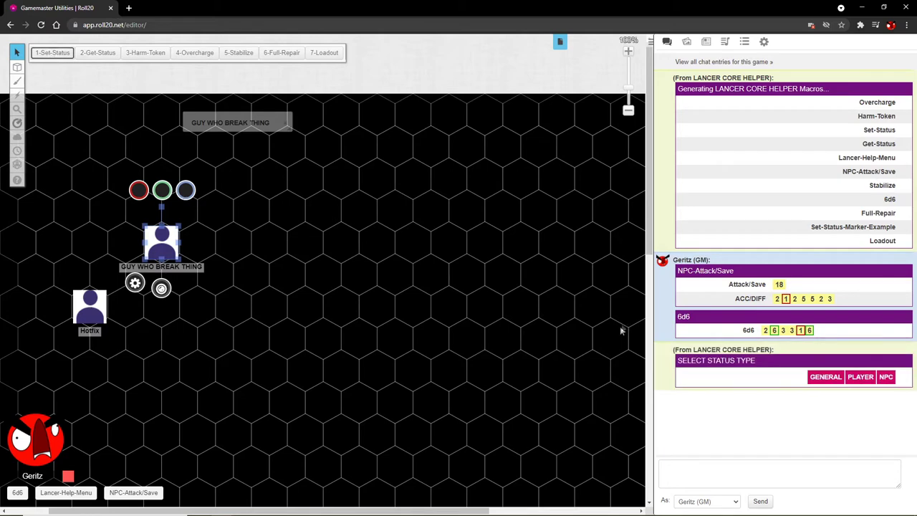
left_click(826, 378)
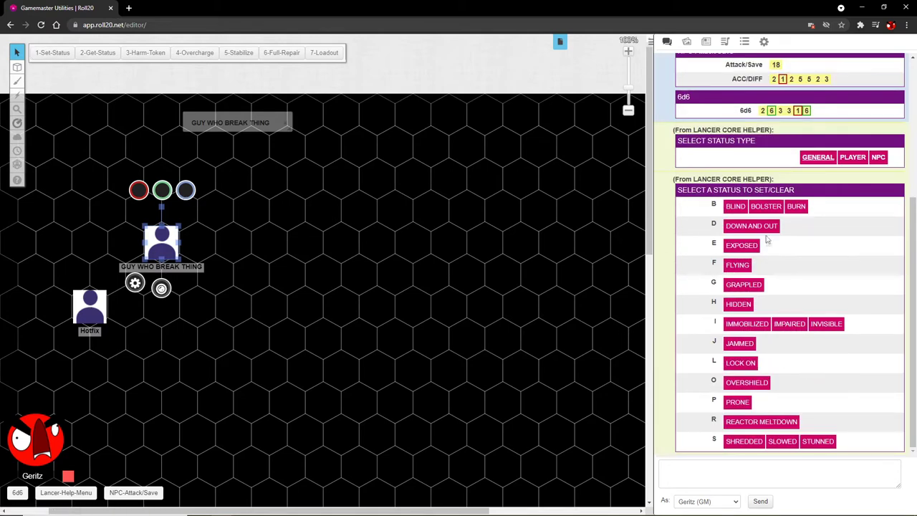
left_click(746, 246)
left_click(743, 241)
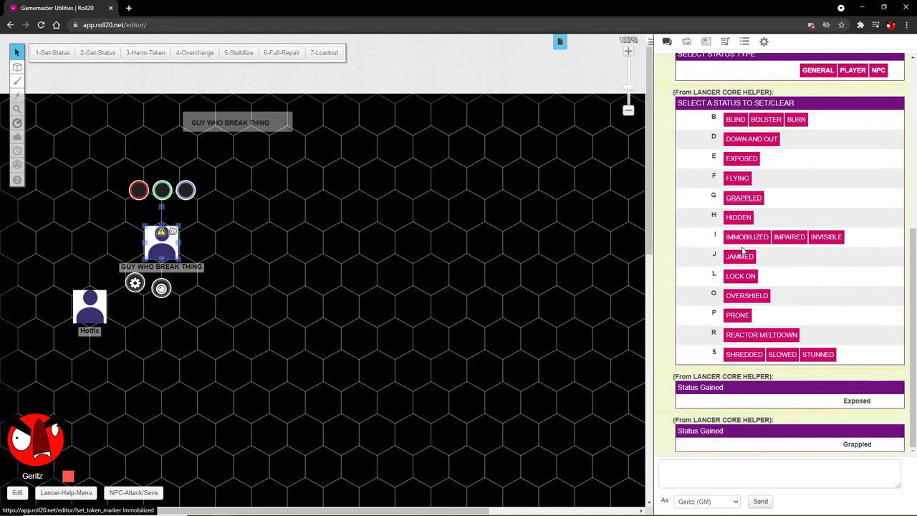
left_click(743, 258)
left_click(743, 258)
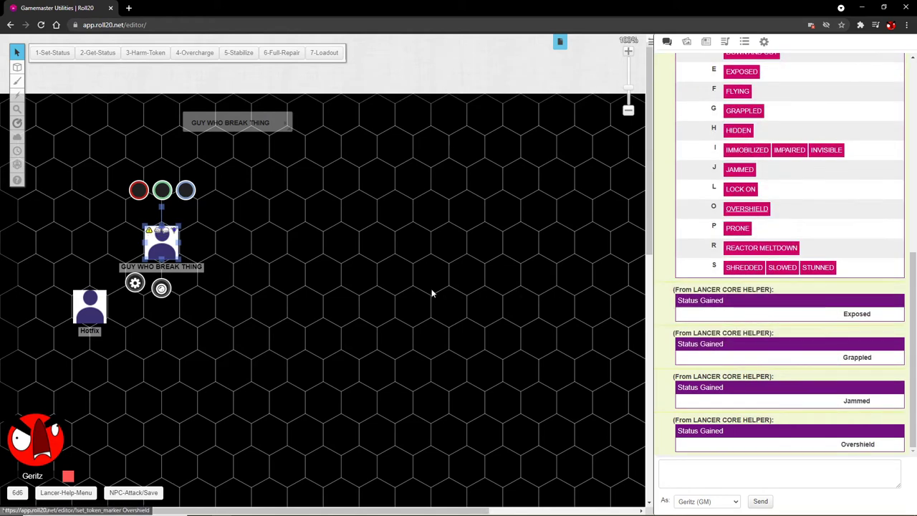
- Reselect the GUY WHO BREAK THING token and add the Reactor Meltdown status to it
left_click(434, 288)
left_click(161, 242)
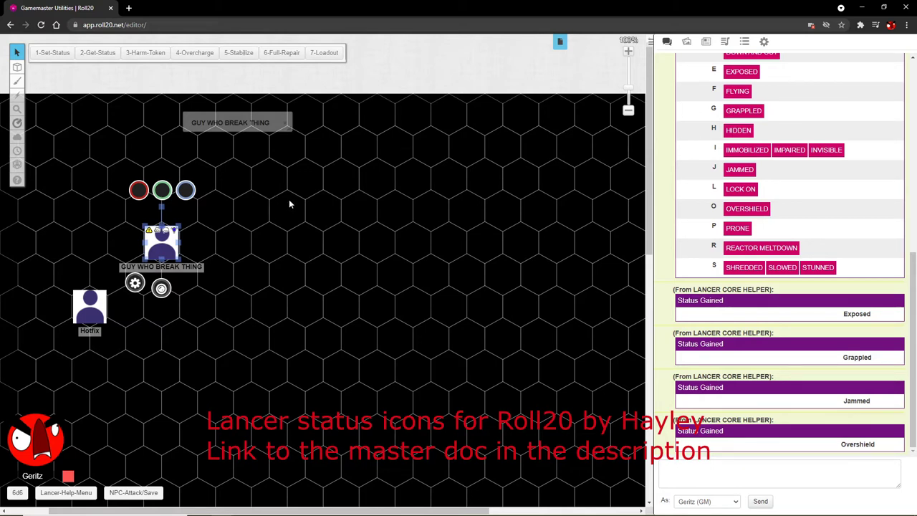
left_click(741, 249)
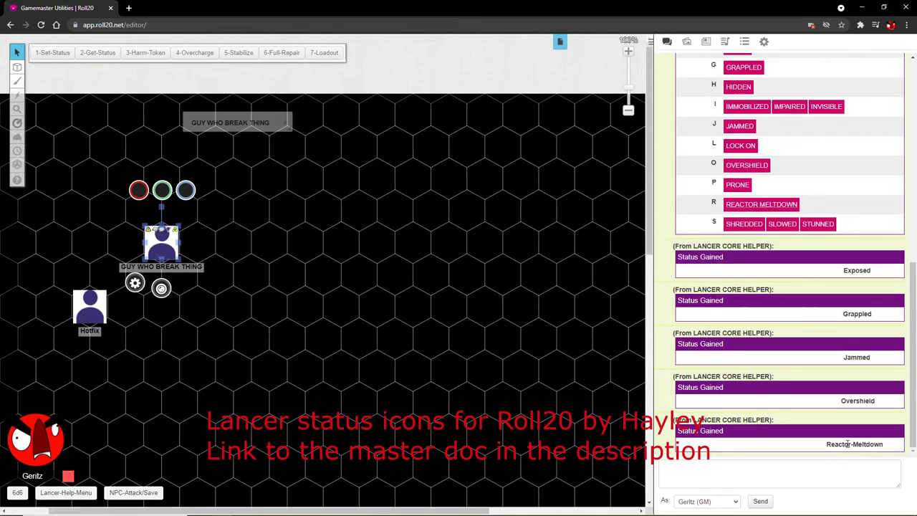
left_click_drag(848, 445, 854, 444)
left_click_drag(850, 445, 855, 445)
- Examine the Set-Status-Marker-Example macro, test its status prompt, and close both without saving
left_click(743, 43)
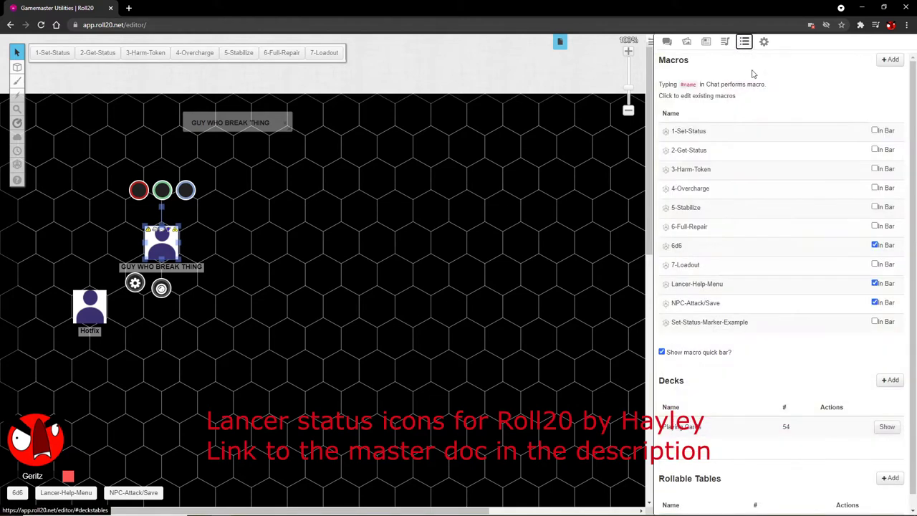
left_click(706, 321)
left_click_drag(443, 69, 433, 105)
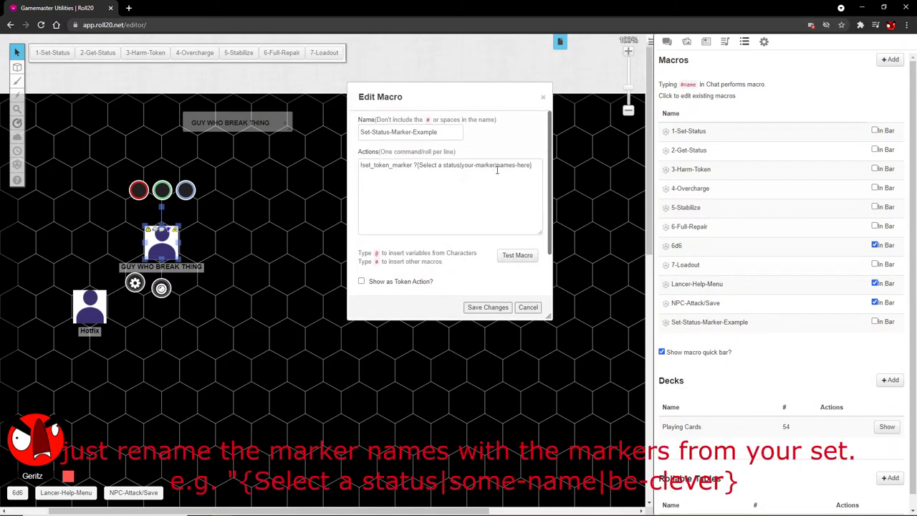
left_click(519, 255)
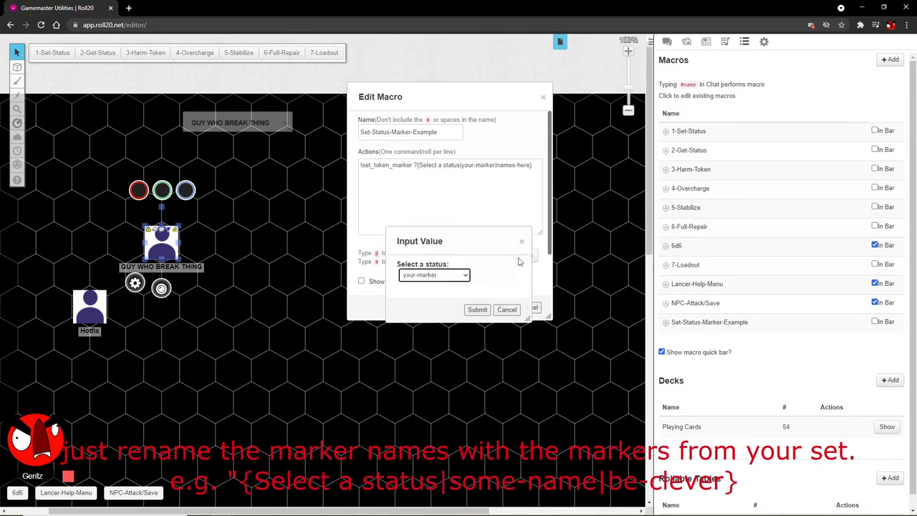
left_click(433, 276)
left_click(506, 310)
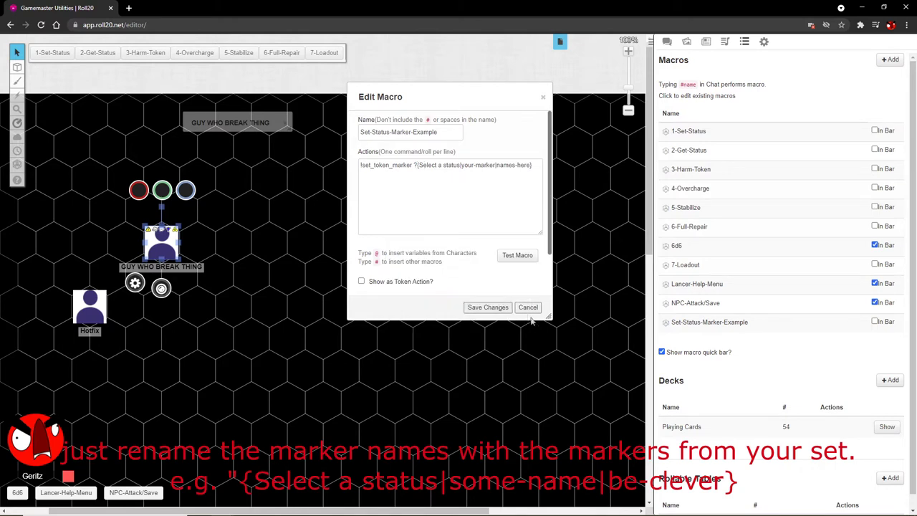
left_click(529, 308)
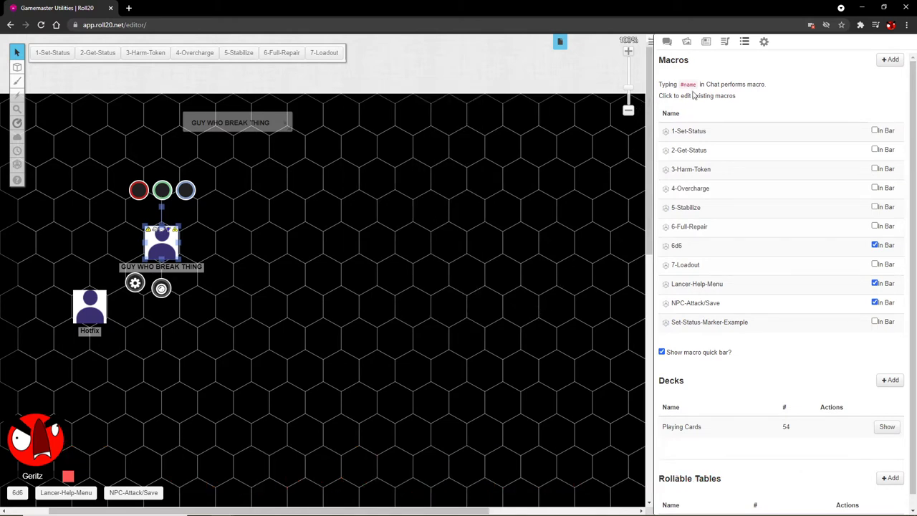
- Return to the chat and remove the Jammed marker from the GUY WHO BREAK THING token using its token marker palette
left_click(434, 182)
left_click(667, 41)
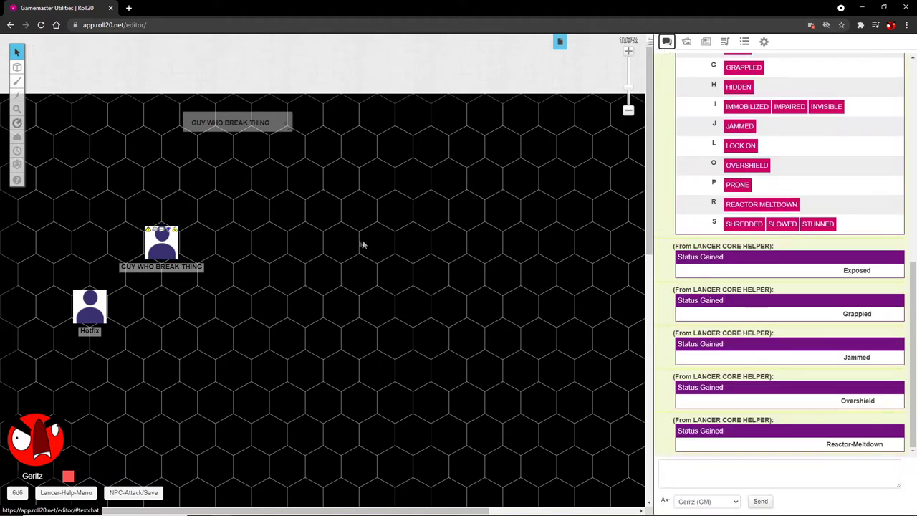
left_click(162, 244)
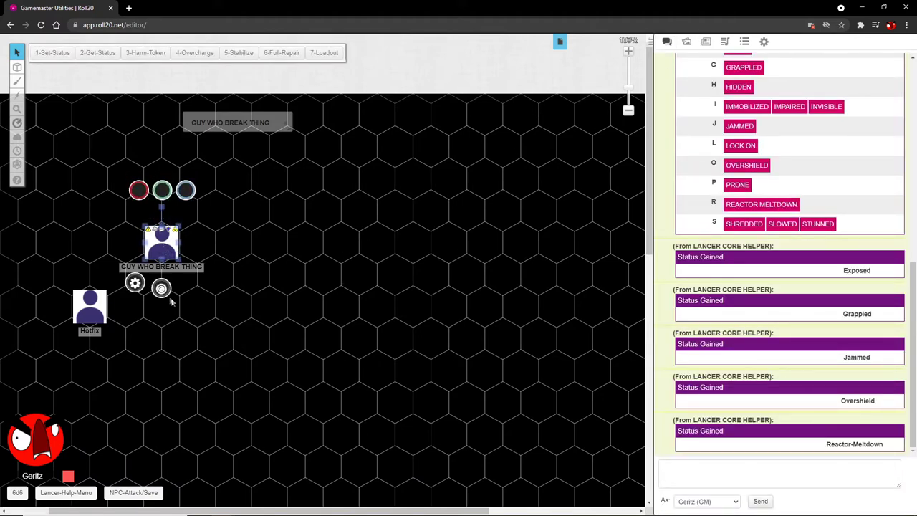
left_click(161, 288)
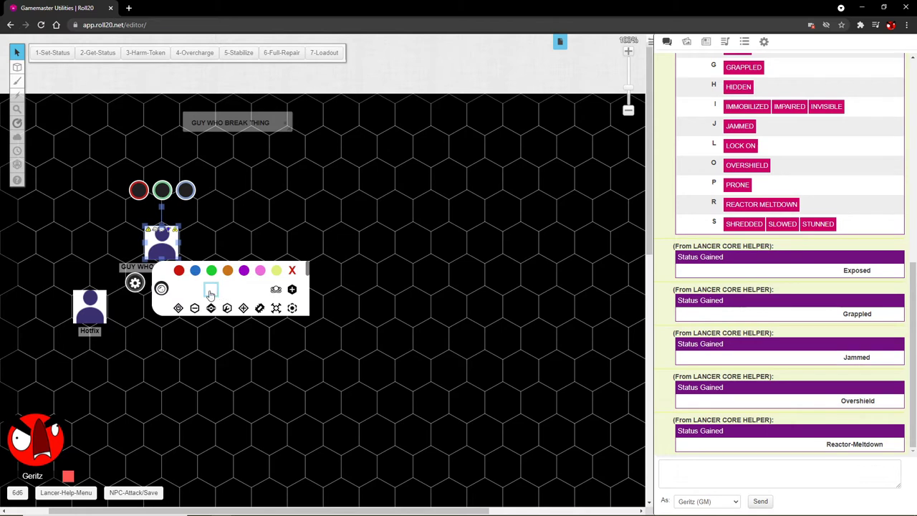
scroll(240, 297, "down", 1)
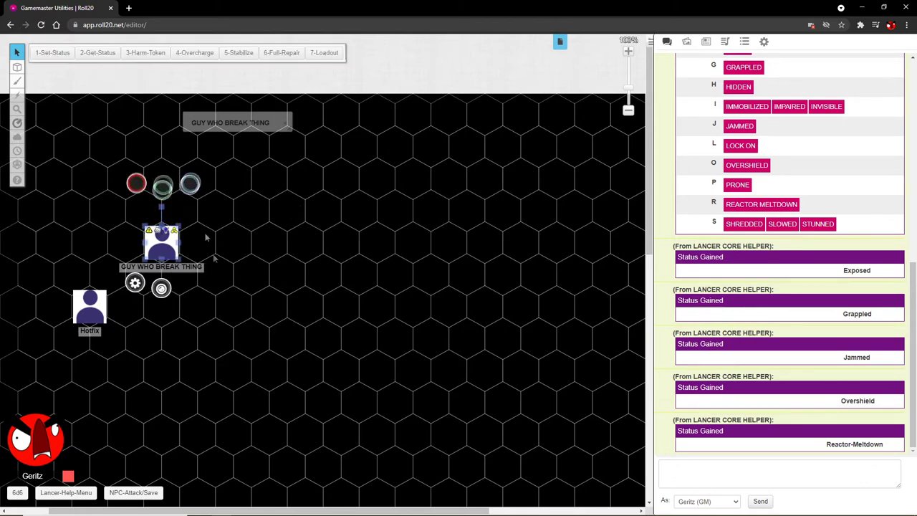
- List the token's statuses with the Get-Status macro, clear Grappled, and clear all remaining statuses
left_click(91, 53)
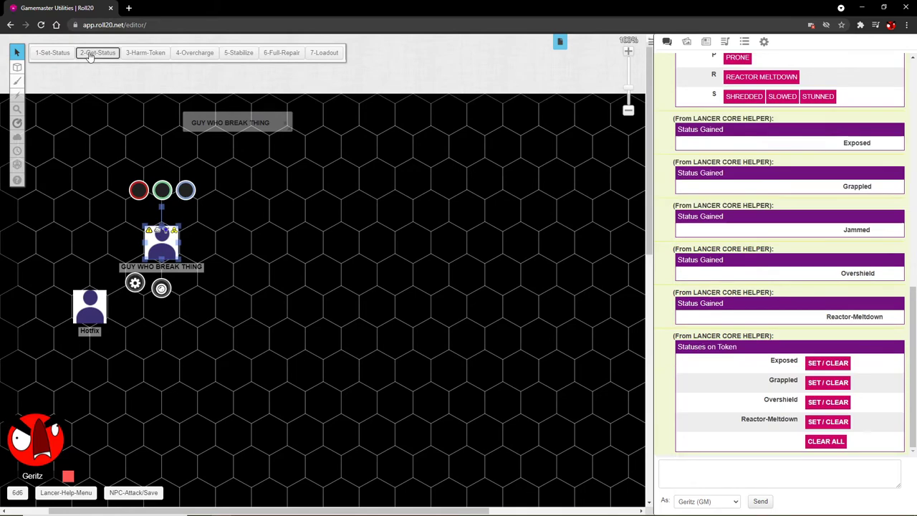
left_click(828, 385)
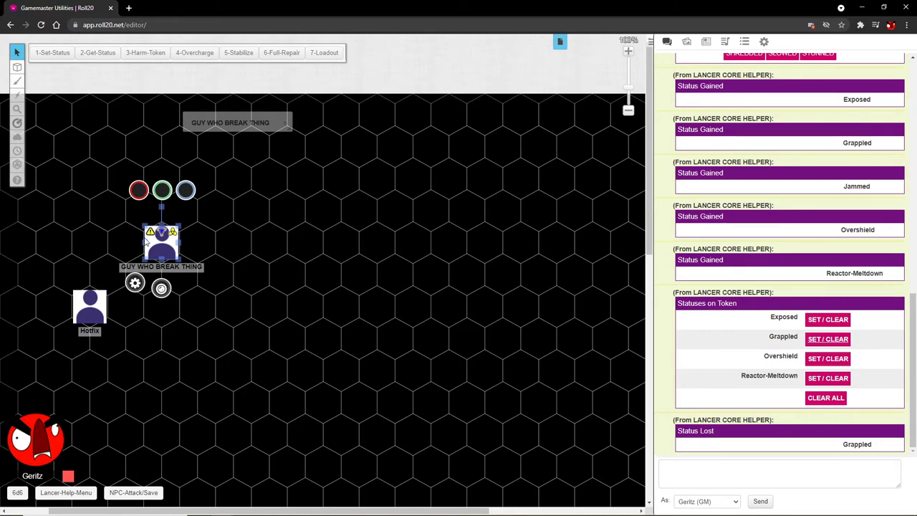
left_click(832, 398)
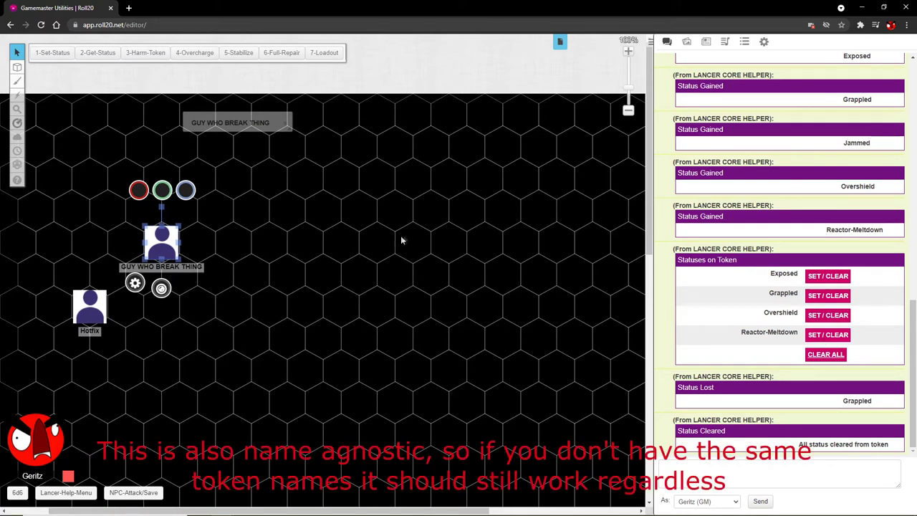
- Open the GUY WHO BREAK THING character sheet, place it beside the token, and show its mech page
double_click(243, 123)
left_click_drag(244, 127, 373, 100)
left_click(347, 153)
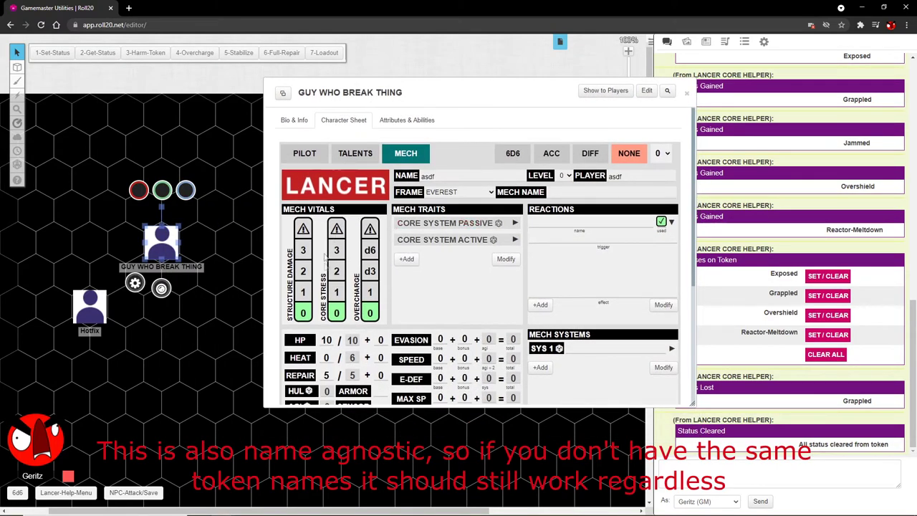
- Try structure damage and core stress at 1 in the mech vitals, and reset both to 0
scroll(325, 257, "down", 1)
left_click(303, 245)
left_click(336, 244)
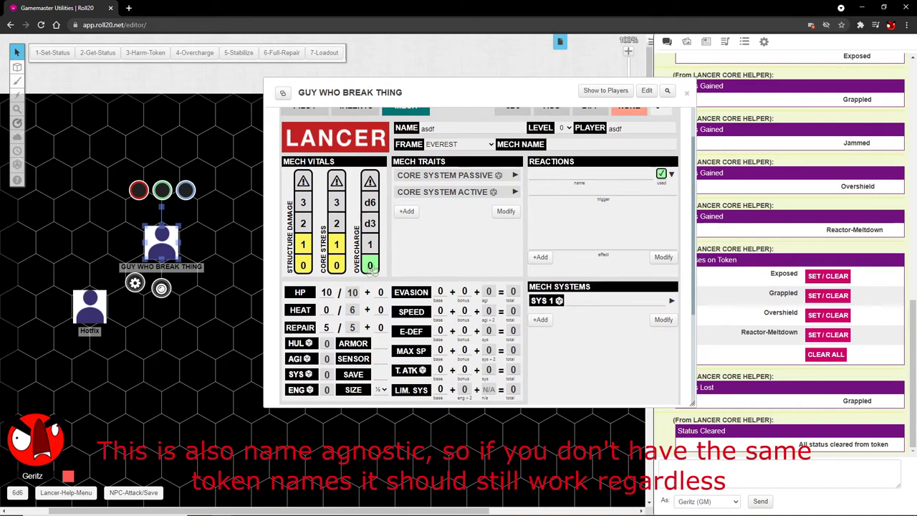
left_click(336, 265)
left_click(302, 266)
scroll(382, 292, "down", 1)
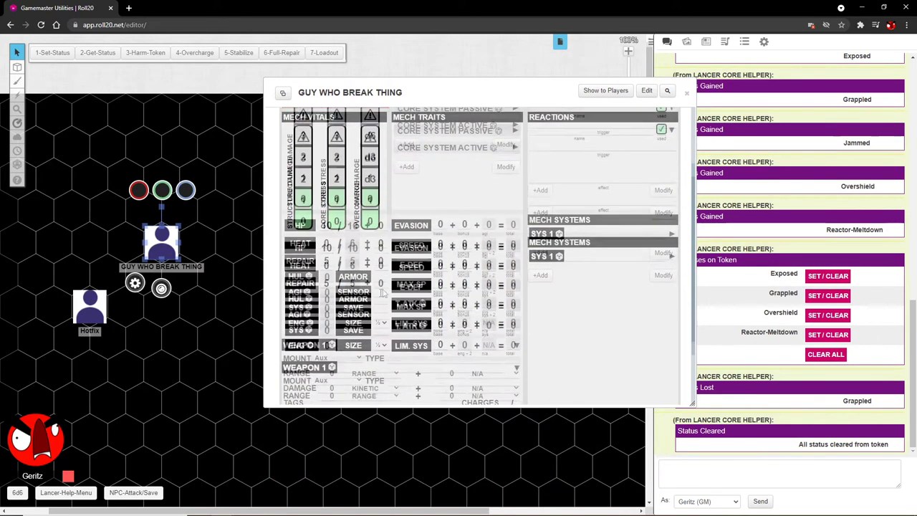
scroll(351, 294, "up", 1)
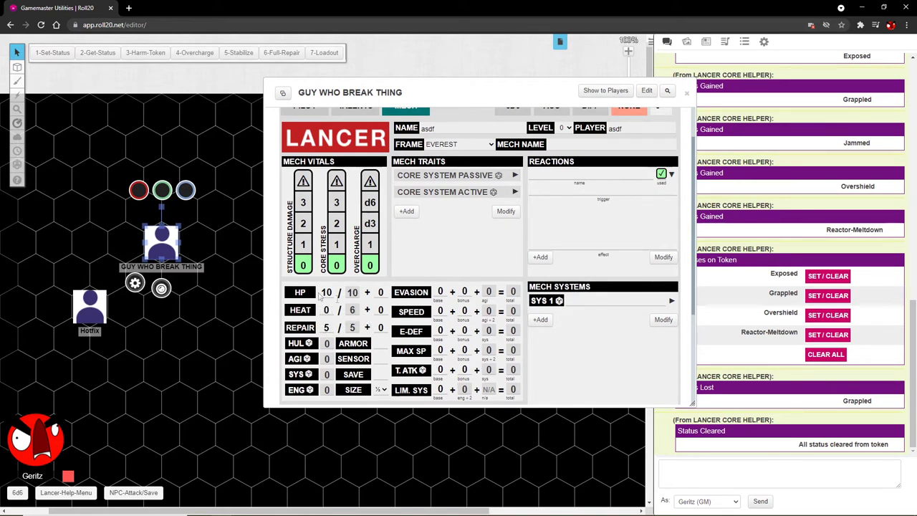
- Inflict 5 points of physical damage on the GUY WHO BREAK THING token with the Harm-Token macro
left_click(215, 321)
left_click(159, 240)
left_click(134, 53)
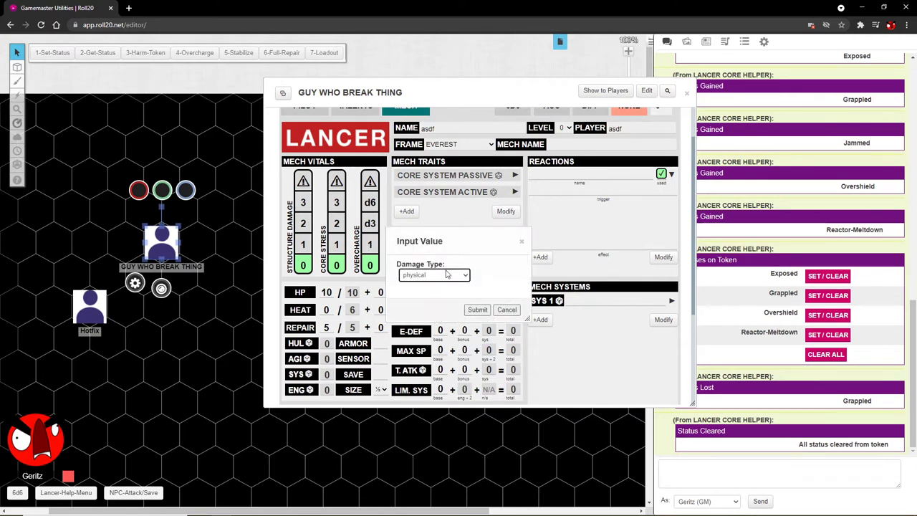
left_click(478, 313)
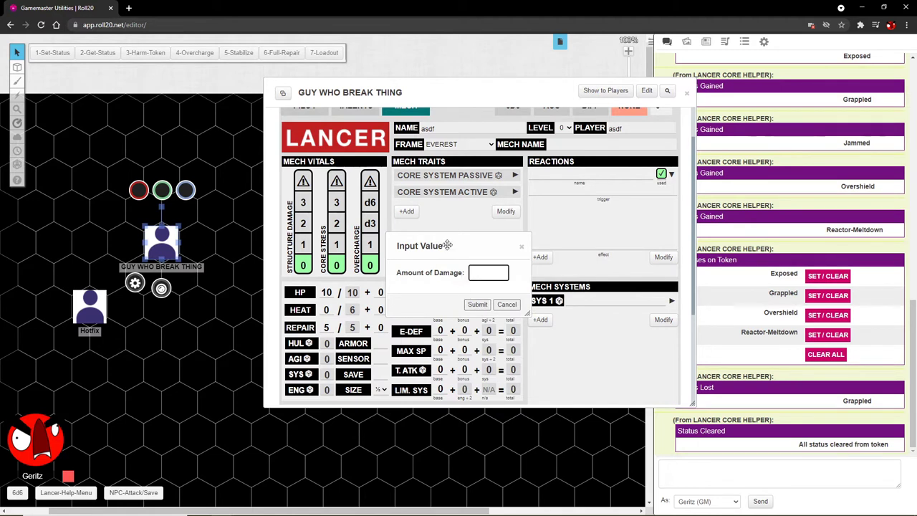
left_click_drag(447, 243, 463, 257)
left_click(498, 283)
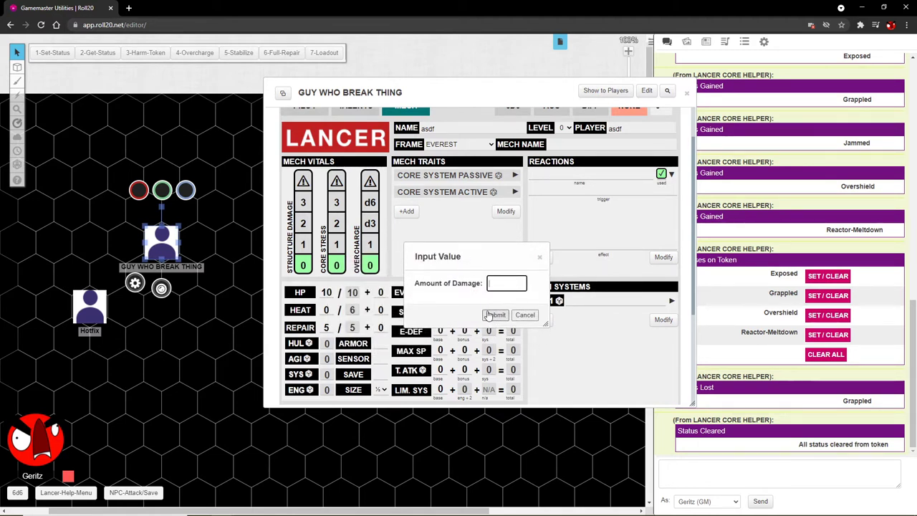
type("5")
left_click(495, 315)
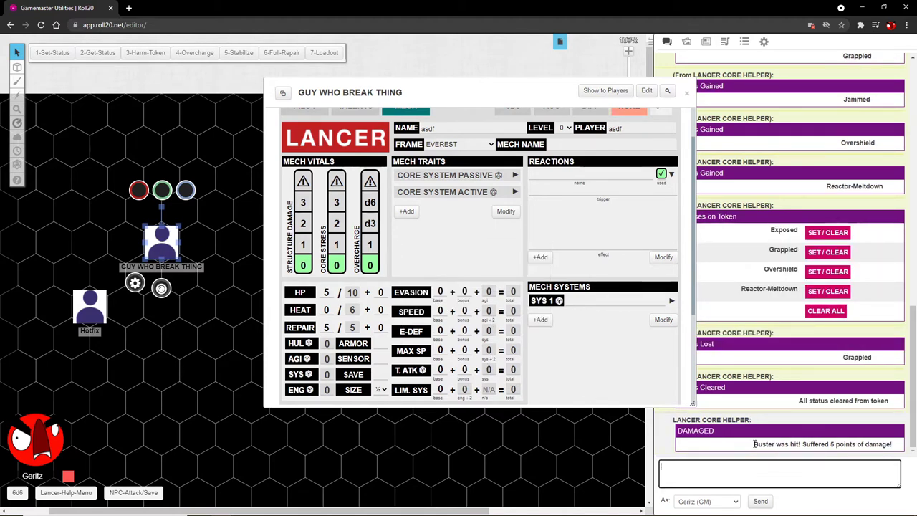
- Compare the damage message in the chat with the callsign on the sheet's pilot page, and return to the mech page
left_click_drag(753, 449, 801, 445)
scroll(524, 206, "up", 2)
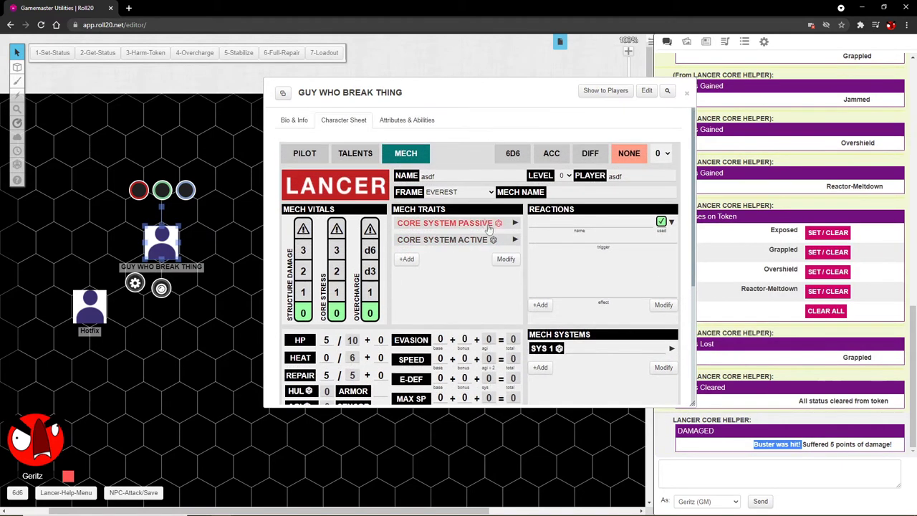
left_click(314, 156)
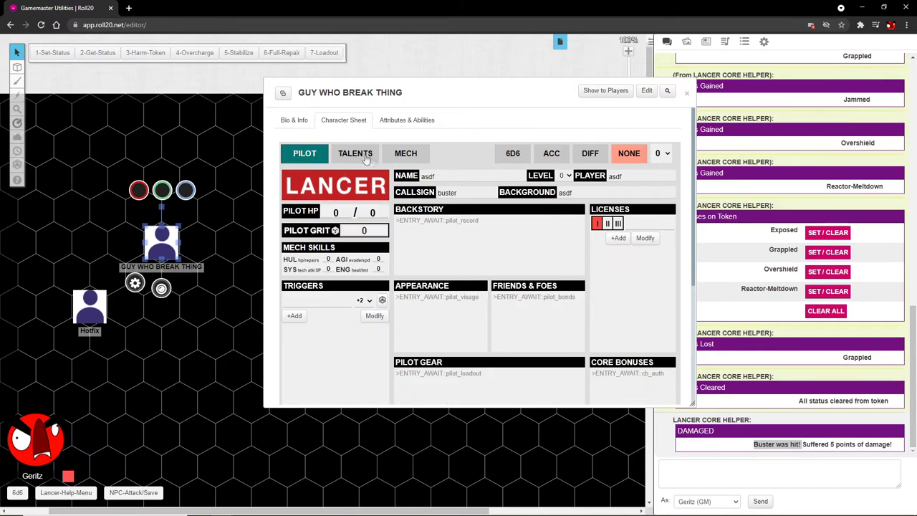
left_click(406, 155)
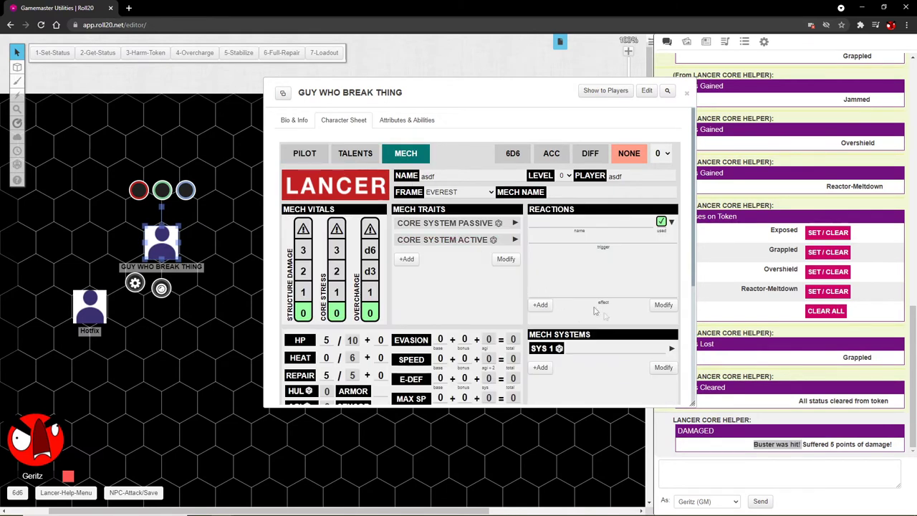
left_click(834, 444)
left_click_drag(834, 443, 888, 445)
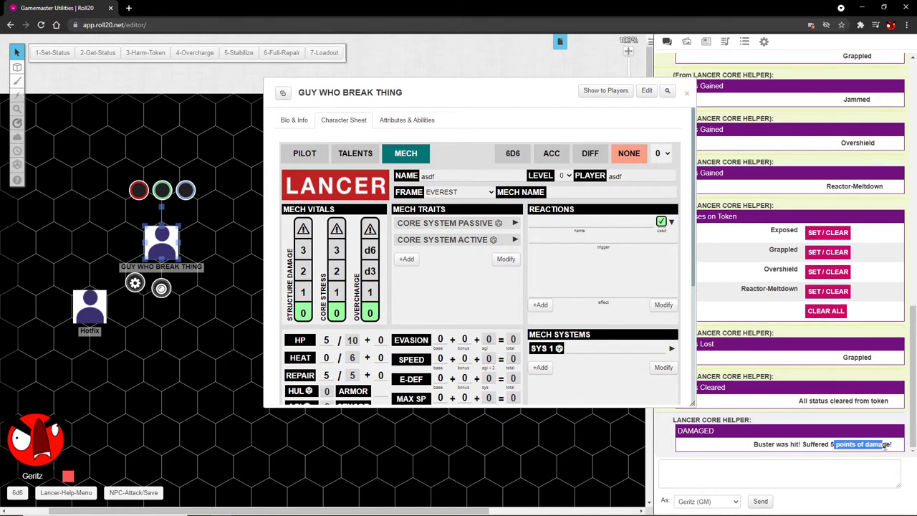
left_click(842, 444)
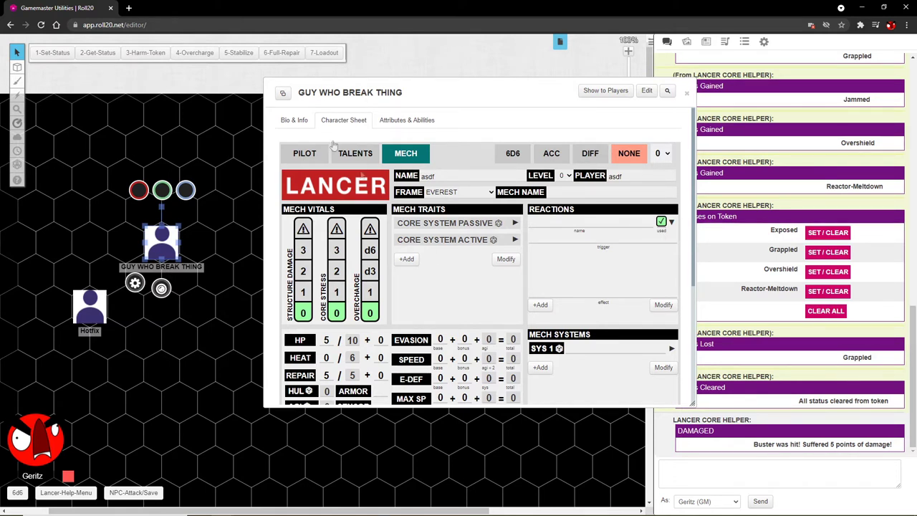
- Move the character sheet clear of the chat and inflict another 5 points of physical damage with the Harm-Token macro
left_click_drag(337, 97, 291, 113)
left_click(146, 53)
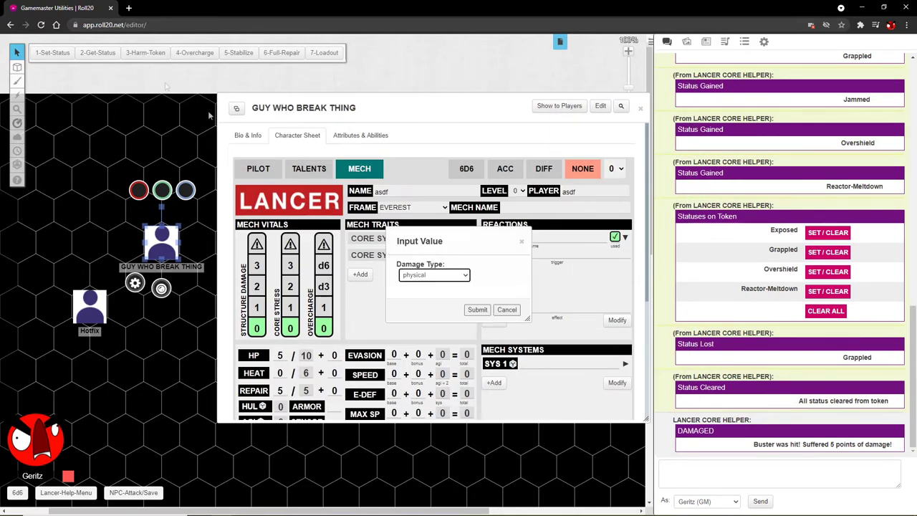
left_click(474, 310)
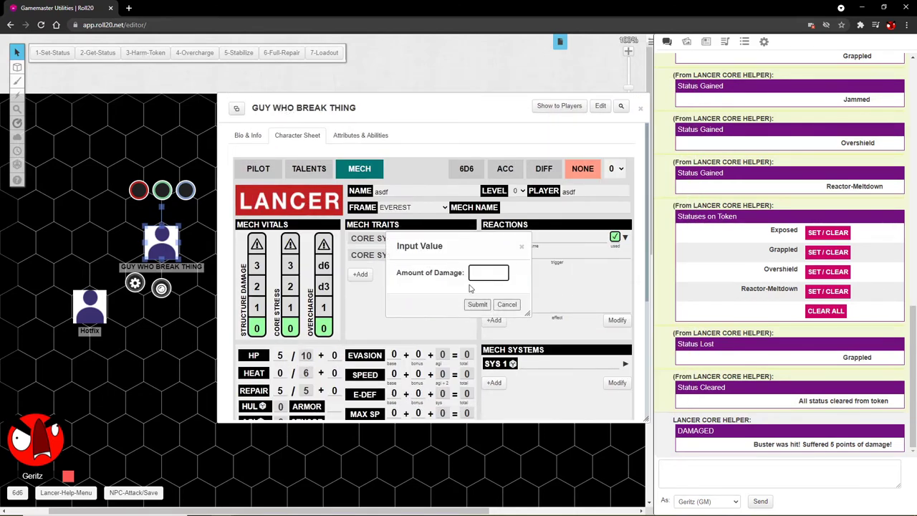
type("5")
left_click(477, 305)
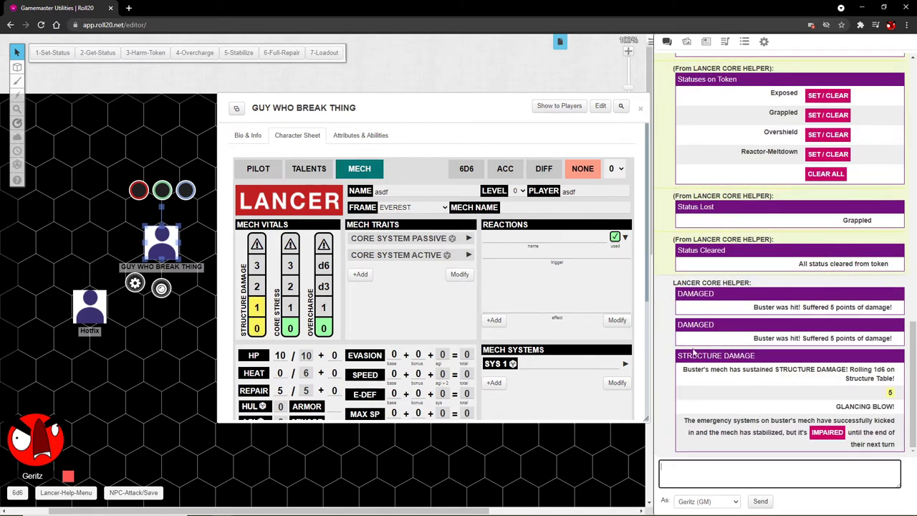
- Examine the structure damage roll in the chat and display the rules description of the Impaired status
left_click_drag(837, 407, 895, 407)
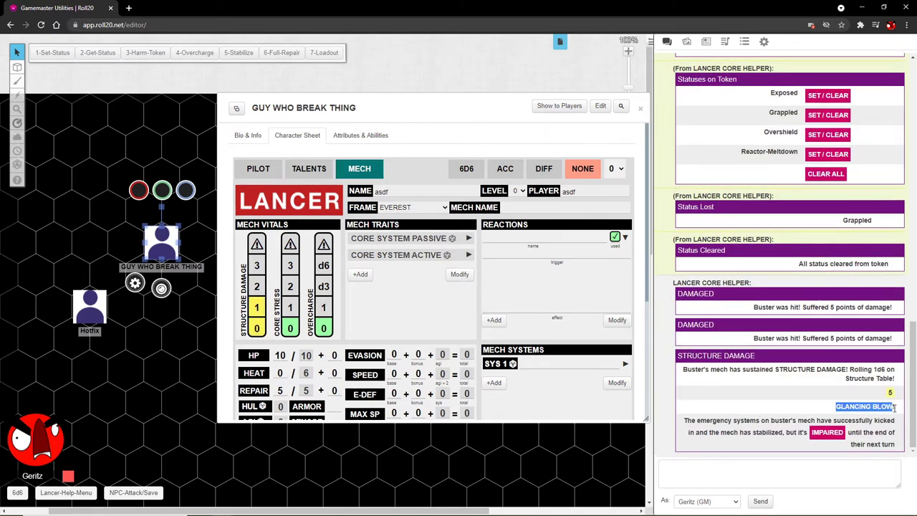
left_click(882, 417)
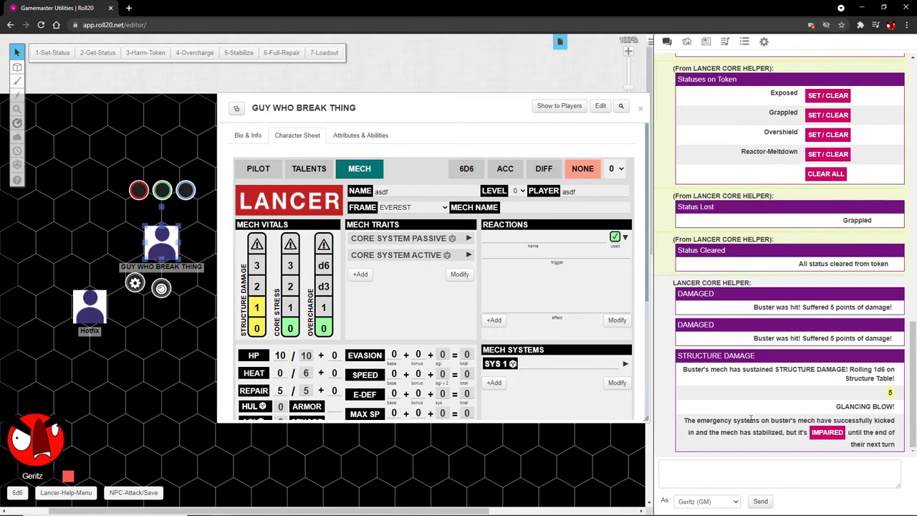
left_click(827, 434)
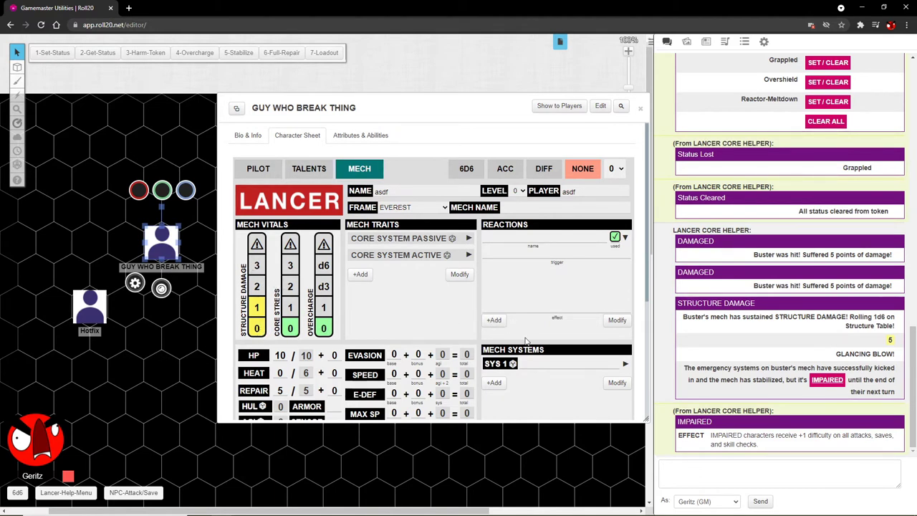
- Reset the mech's structure damage to 0 and inflict 15 points of physical damage with the Harm-Token macro
scroll(302, 294, "down", 2)
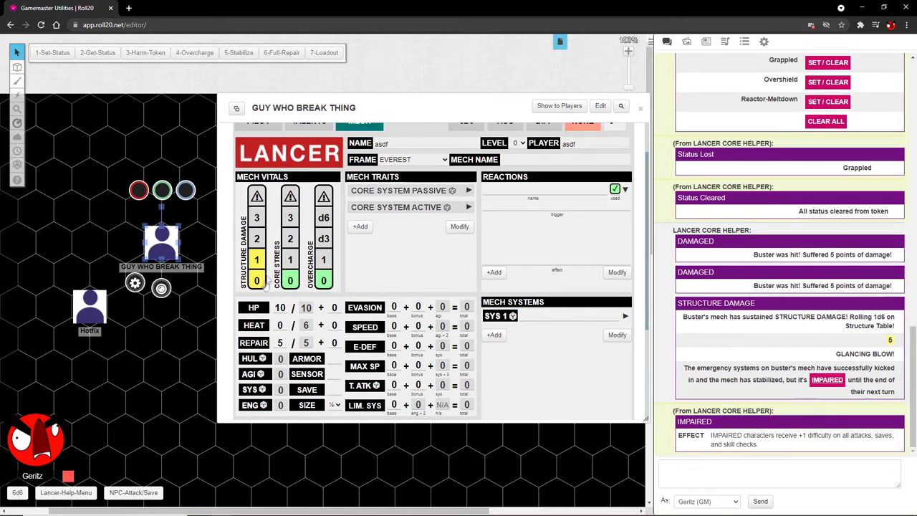
left_click(261, 282)
left_click(146, 52)
left_click(450, 275)
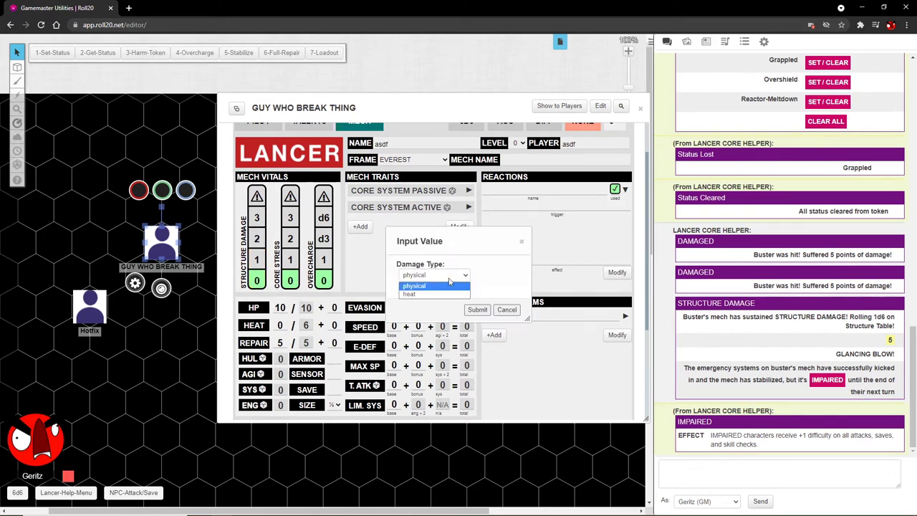
left_click(464, 276)
key("Return")
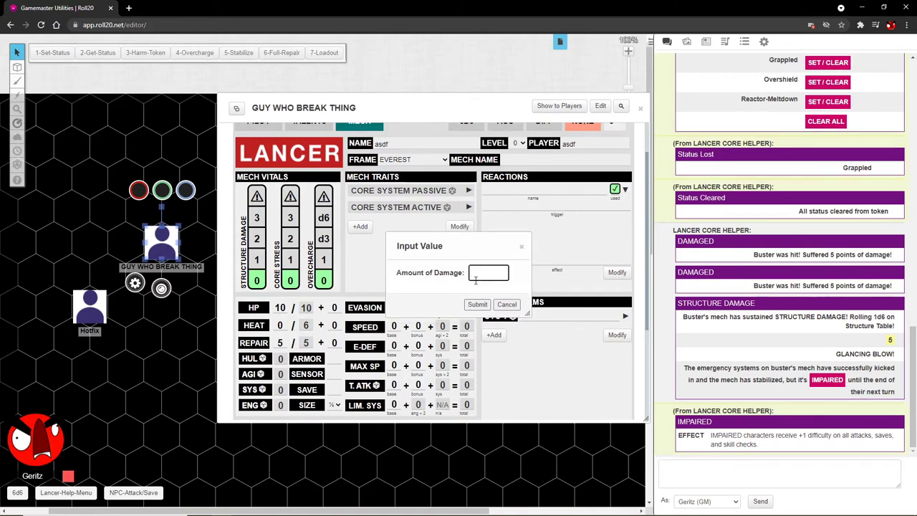
type("15")
left_click(477, 304)
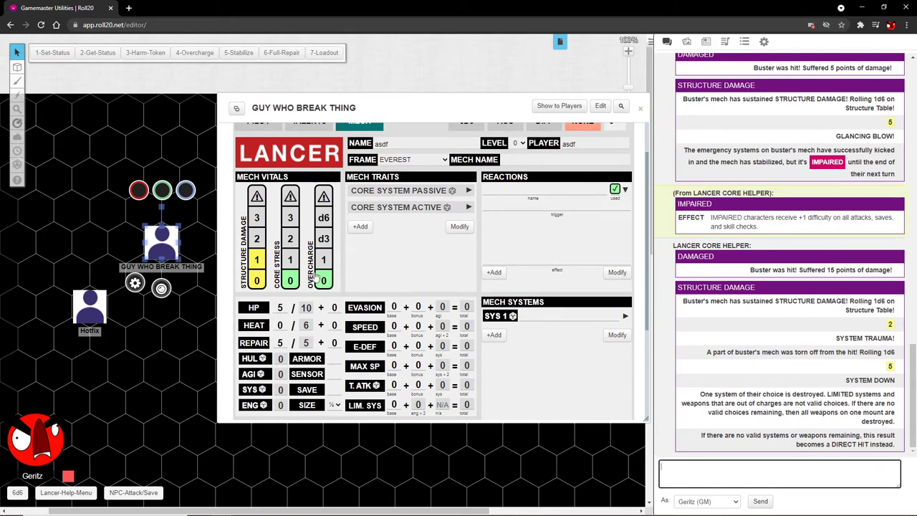
- Inflict 20 points of physical damage on the same token with the Harm-Token macro
left_click(147, 54)
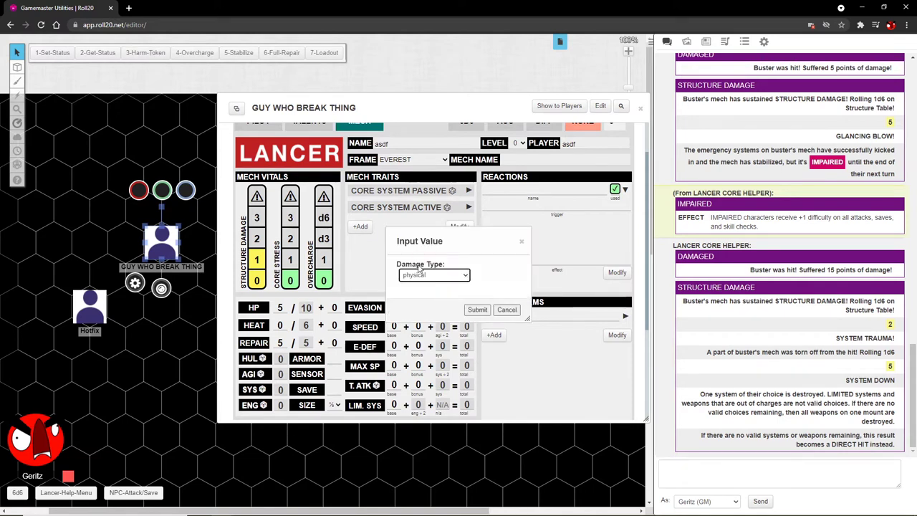
left_click(478, 310)
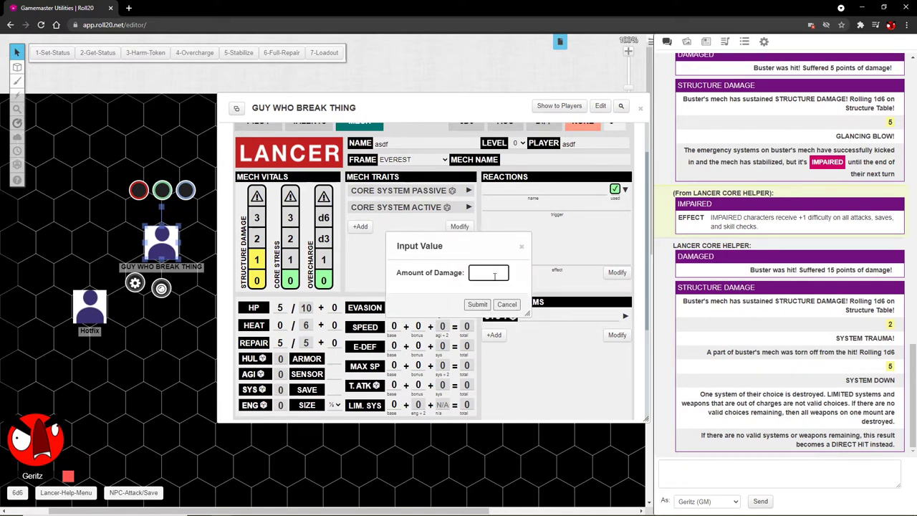
type("20")
left_click(477, 304)
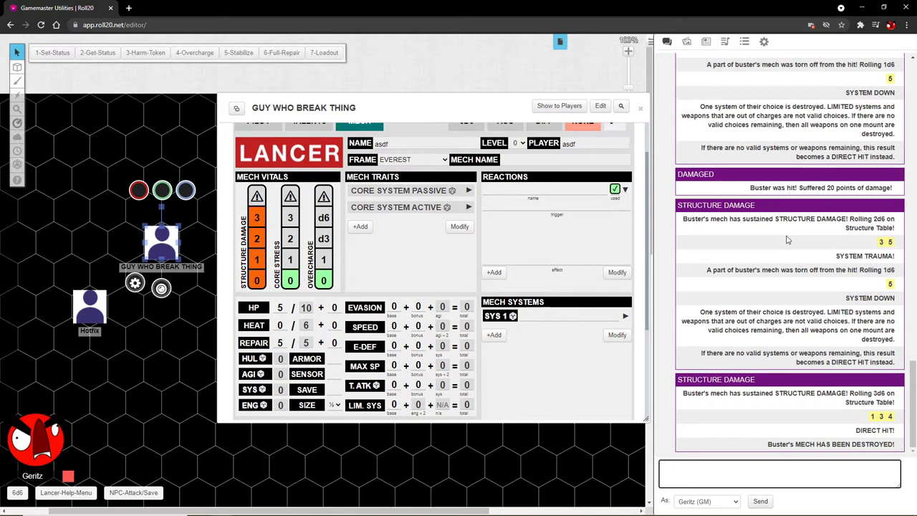
- Reset the structure damage to 0, inflict 1 point of heat with the Harm-Token macro, and check the sheet's heat value
left_click(257, 280)
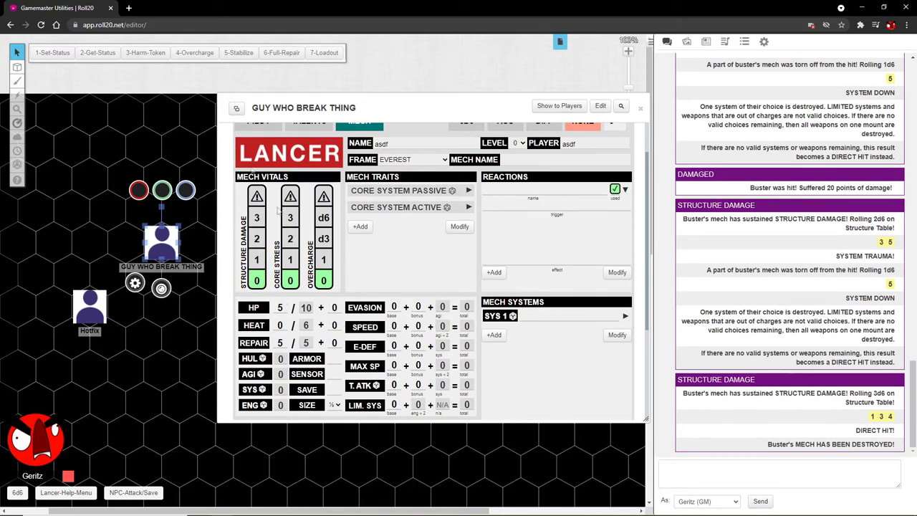
left_click(146, 53)
left_click(433, 276)
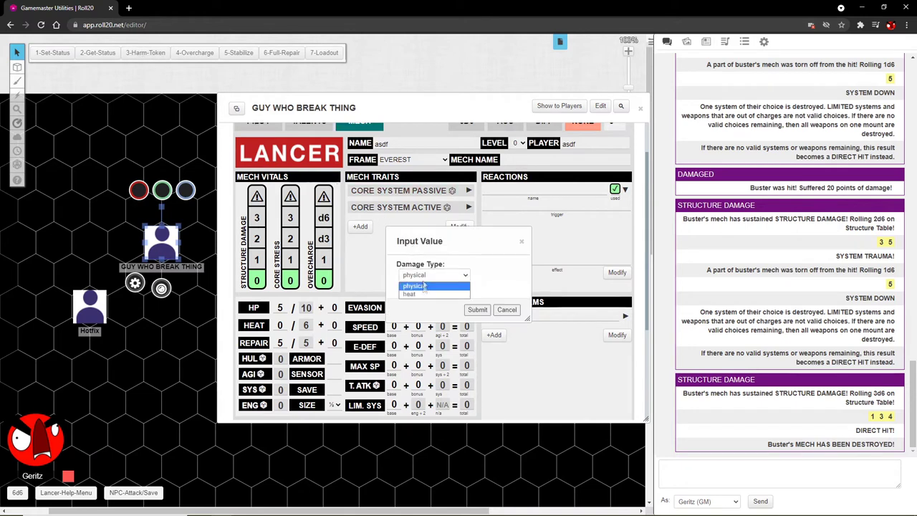
left_click(430, 287)
left_click(478, 309)
type("1")
left_click(478, 304)
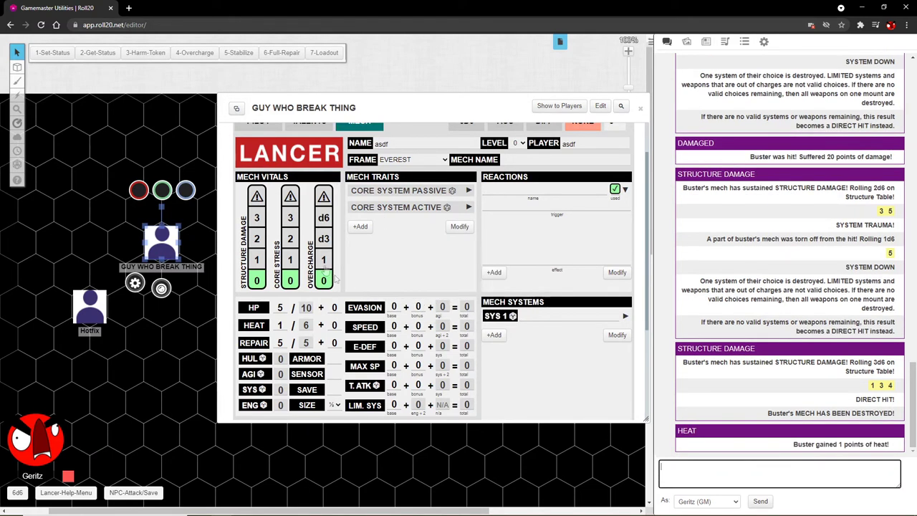
left_click_drag(772, 443, 880, 444)
double_click(283, 325)
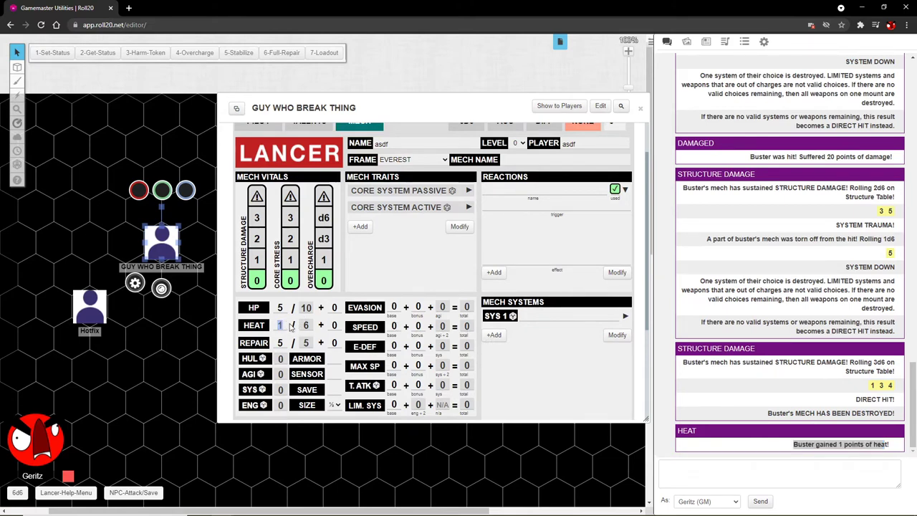
- Move the sheet aside, inflict 2 points of heat with the Harm-Token macro, and display the Danger Zone description
left_click_drag(331, 106, 172, 81)
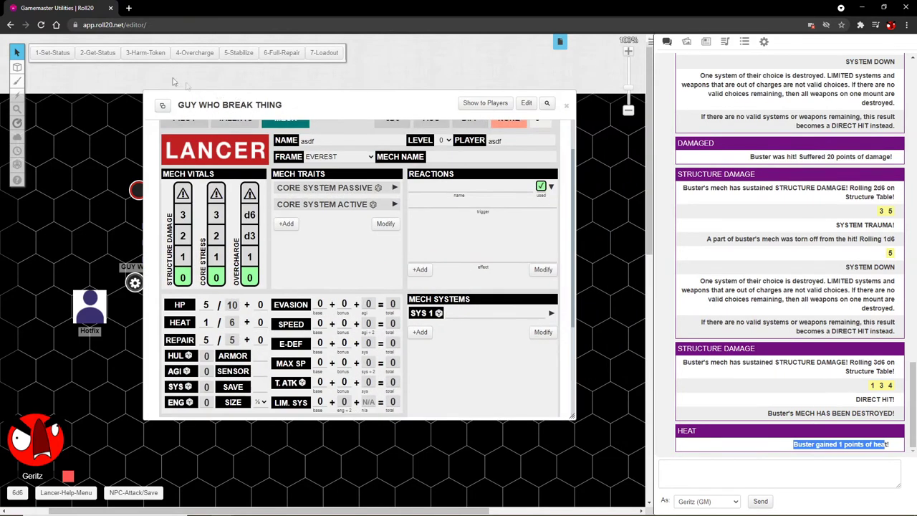
left_click(145, 52)
left_click(435, 276)
left_click(438, 300)
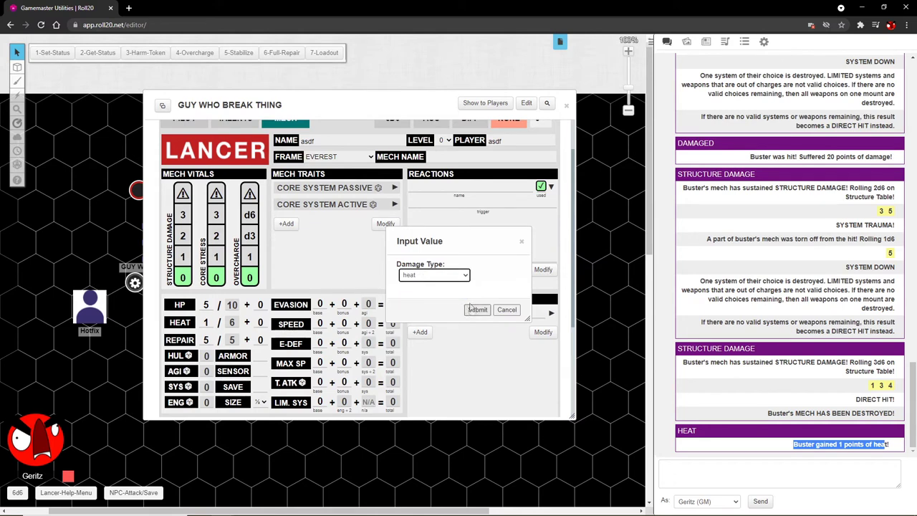
left_click(478, 310)
type("2")
left_click(478, 303)
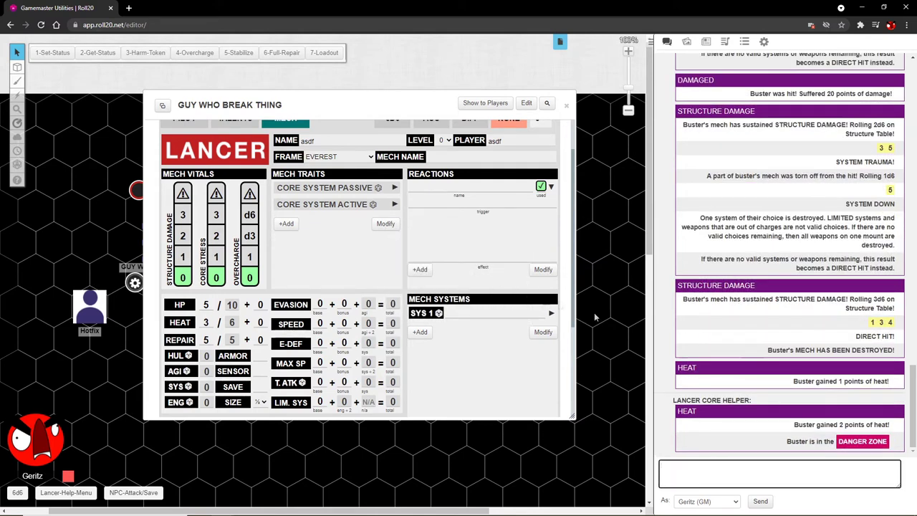
left_click(858, 441)
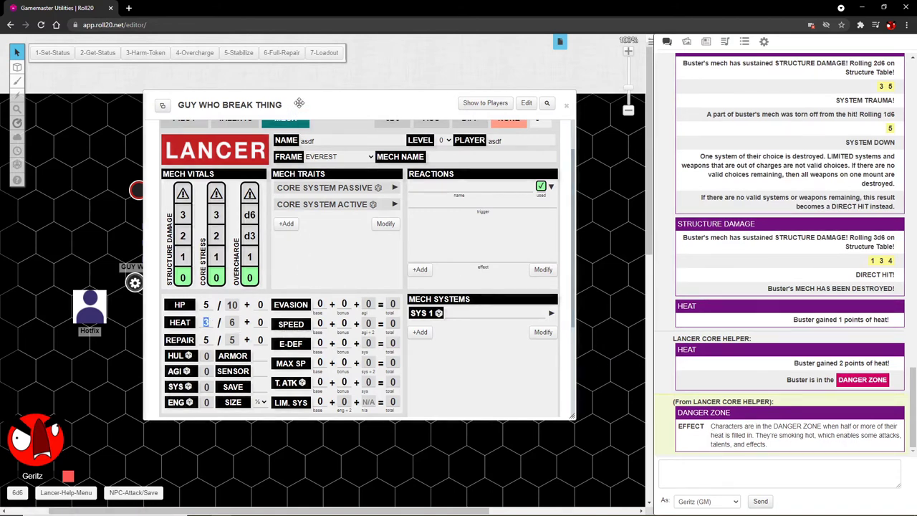
- Move the character sheet aside and inflict 3 points of heat on the selected token with the Harm-Token macro
left_click_drag(296, 101, 308, 116)
left_click(146, 52)
left_click(433, 275)
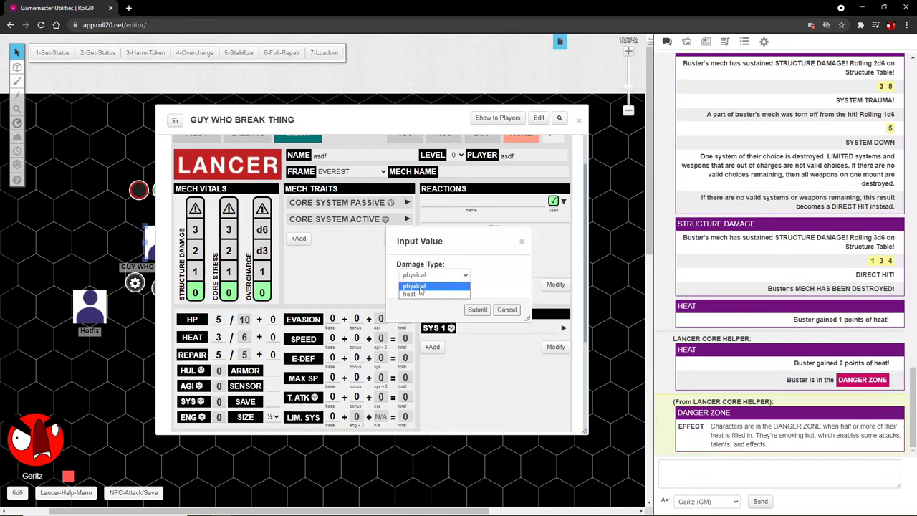
left_click(419, 297)
left_click(477, 309)
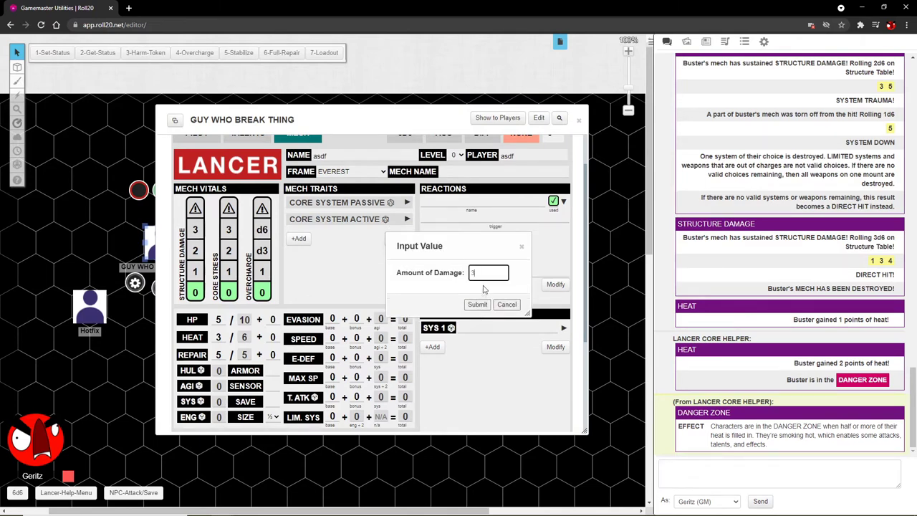
left_click(477, 303)
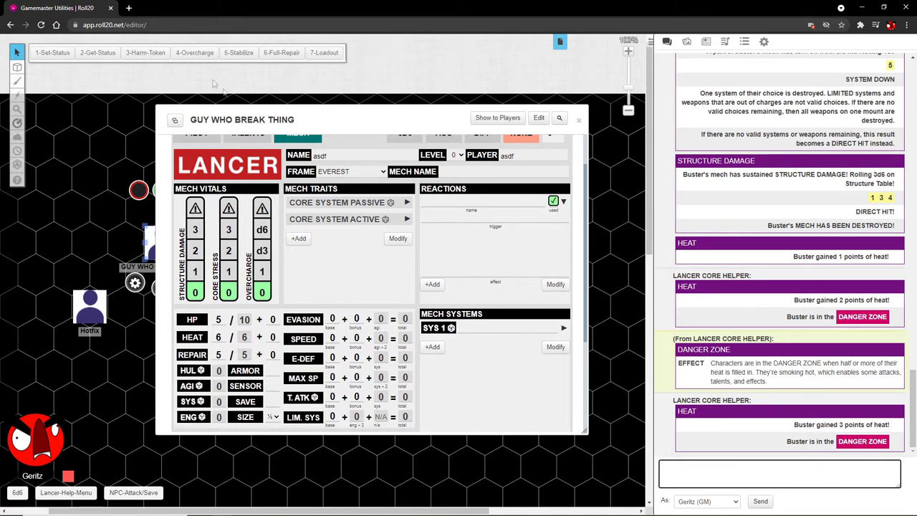
- Inflict 1 point of heat on the same token with the Harm-Token macro
left_click(147, 53)
left_click(437, 275)
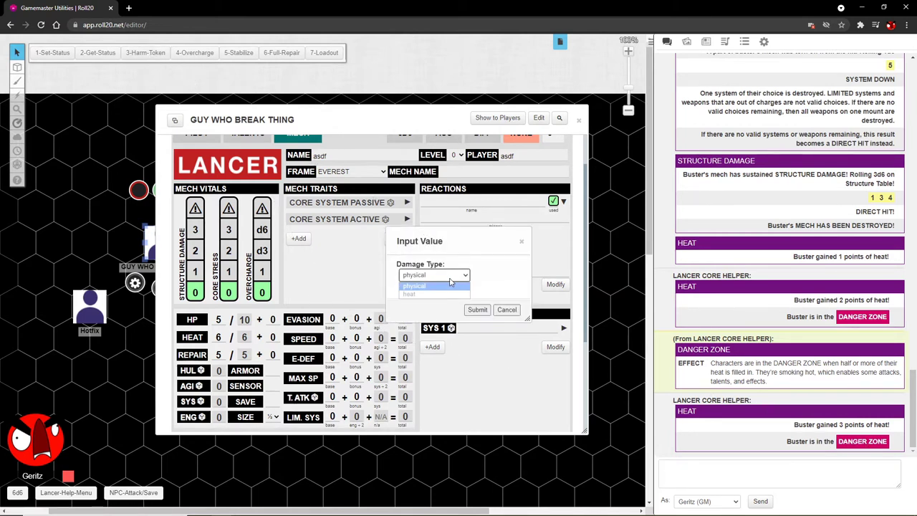
left_click(416, 294)
left_click(477, 309)
type("1")
left_click(476, 306)
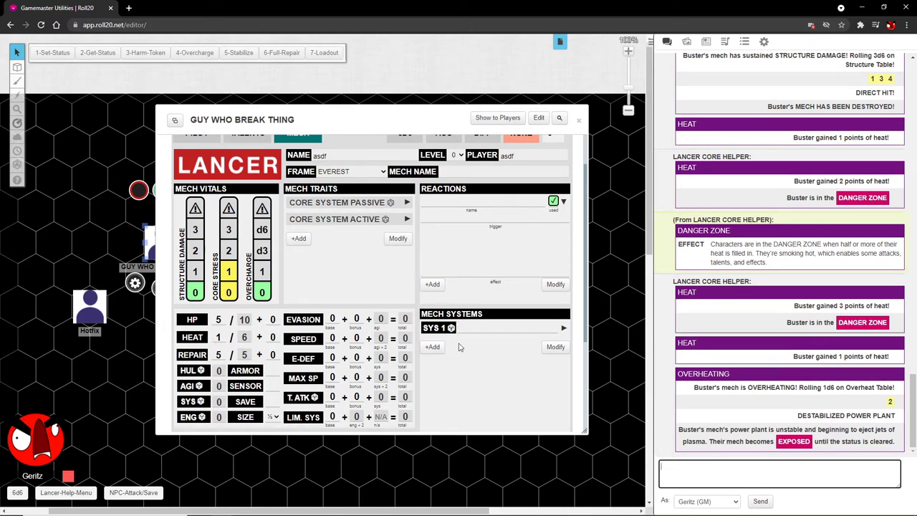
- Inflict 10 points of heat with the Harm-Token macro and highlight the overheat table result in the chat
left_click(158, 53)
left_click(429, 277)
left_click(409, 294)
left_click(477, 310)
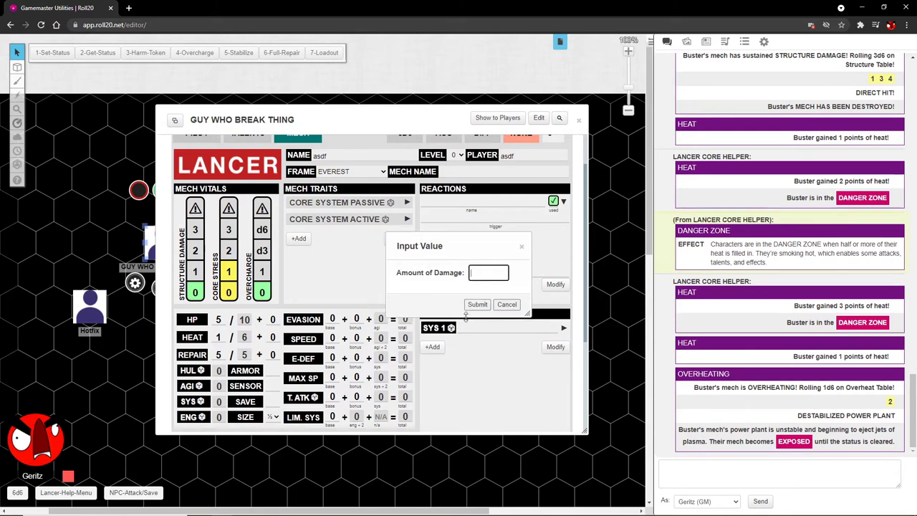
type("10")
left_click(476, 304)
mouse_move(886, 403)
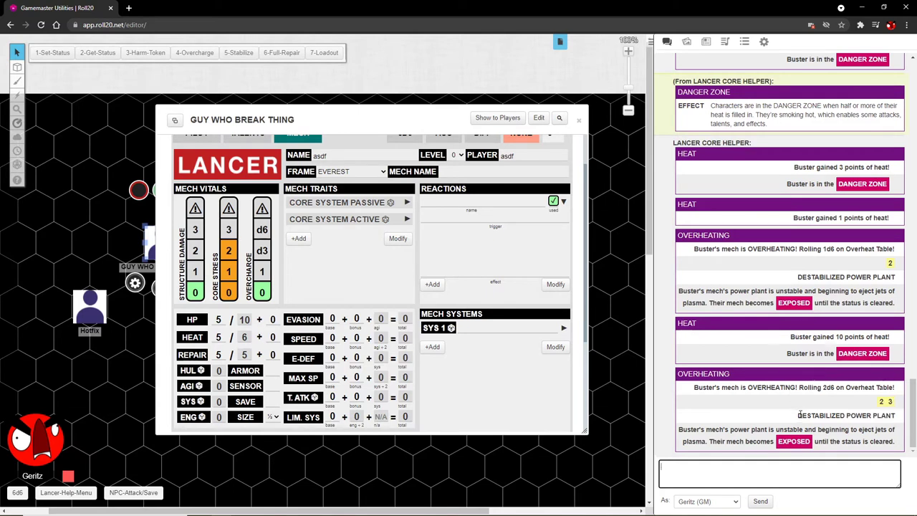
left_click_drag(797, 416, 895, 415)
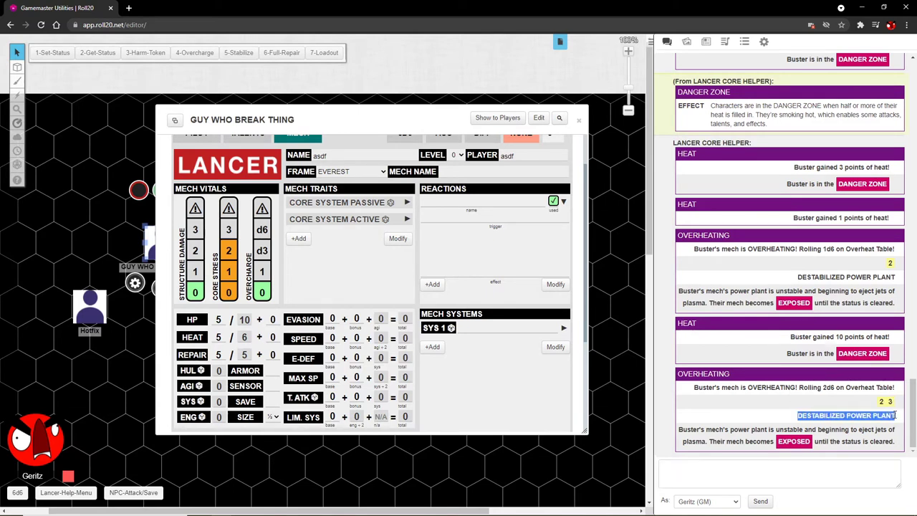
- Reset the mech's core stress to 0, run the Overcharge macro once, and move the sheet aside
left_click(228, 291)
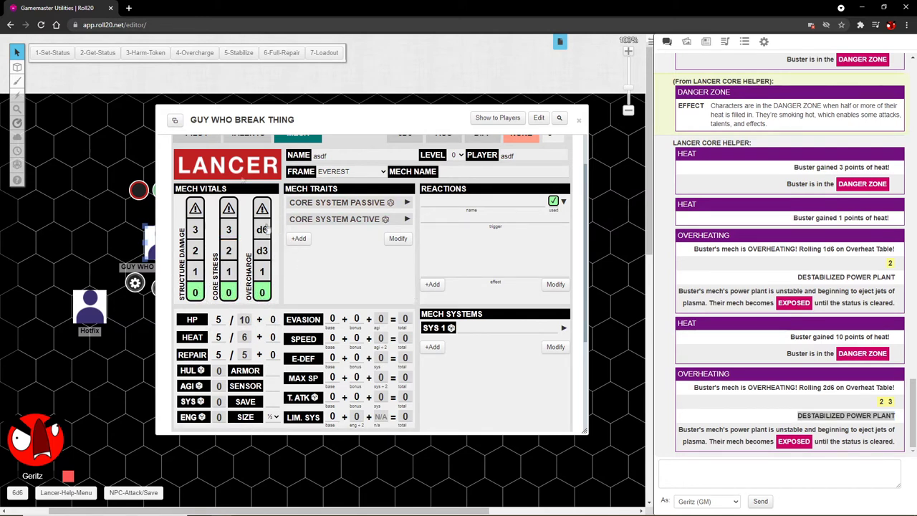
left_click(189, 56)
left_click_drag(345, 132, 257, 126)
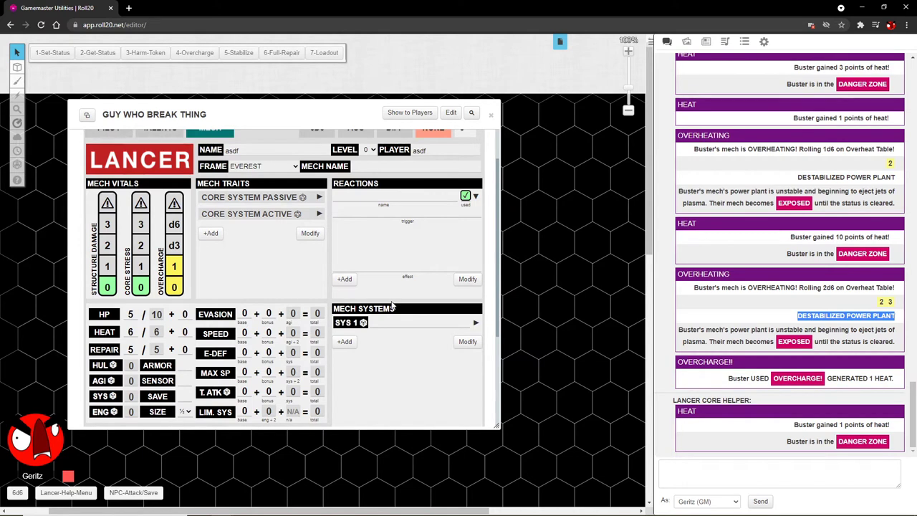
- Run the Overcharge macro four more times on the same token to escalate its overcharge track
left_click(195, 53)
left_click(198, 55)
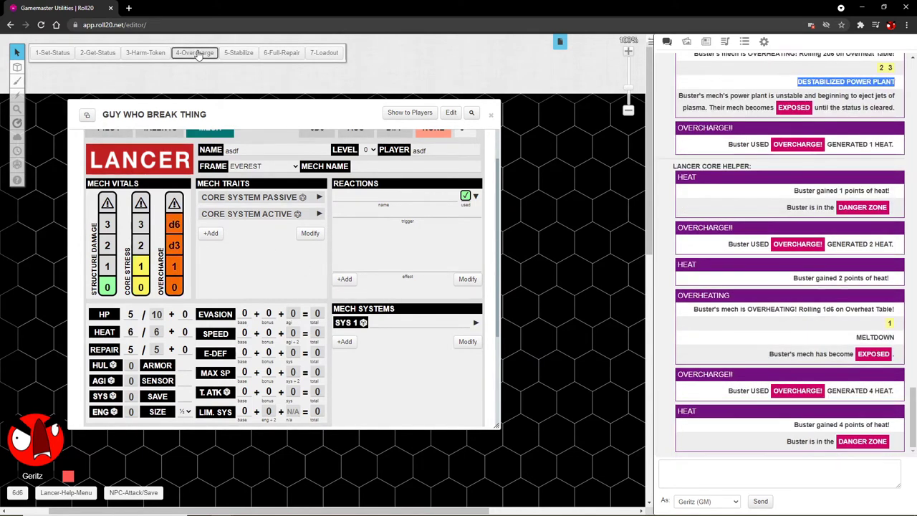
left_click(195, 53)
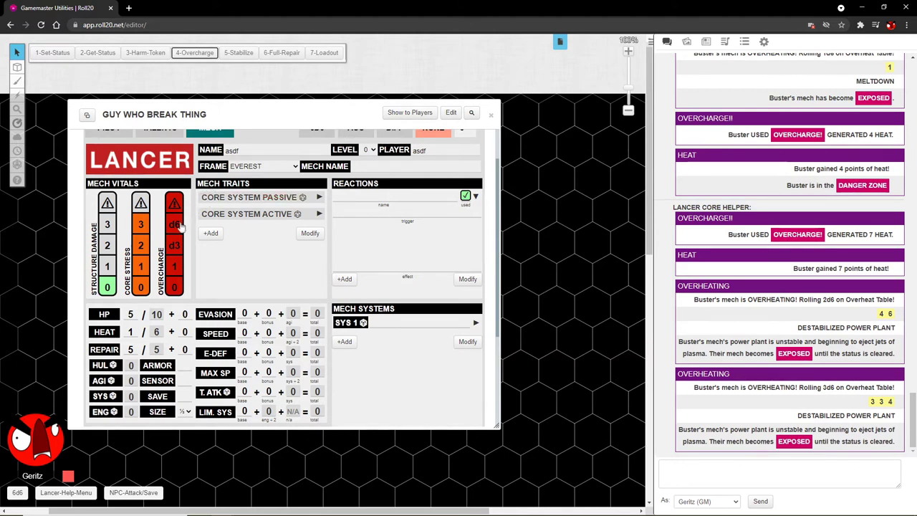
left_click(189, 56)
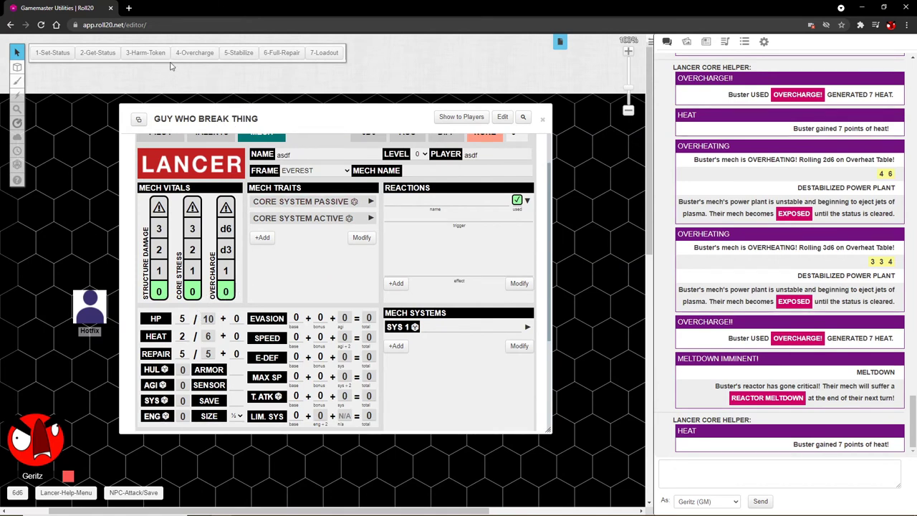
- Run the Stabilize macro on the token with the clear-heat and reload options
left_click(239, 54)
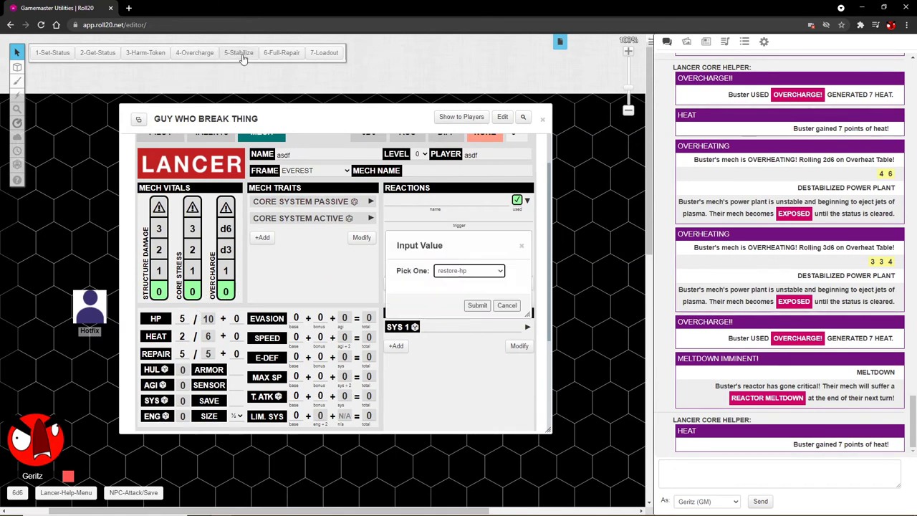
left_click(467, 272)
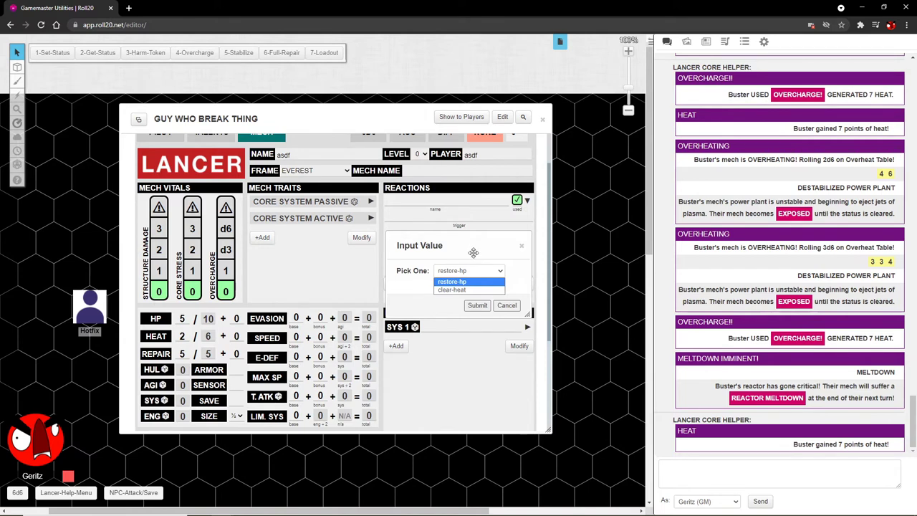
left_click(452, 290)
left_click(474, 308)
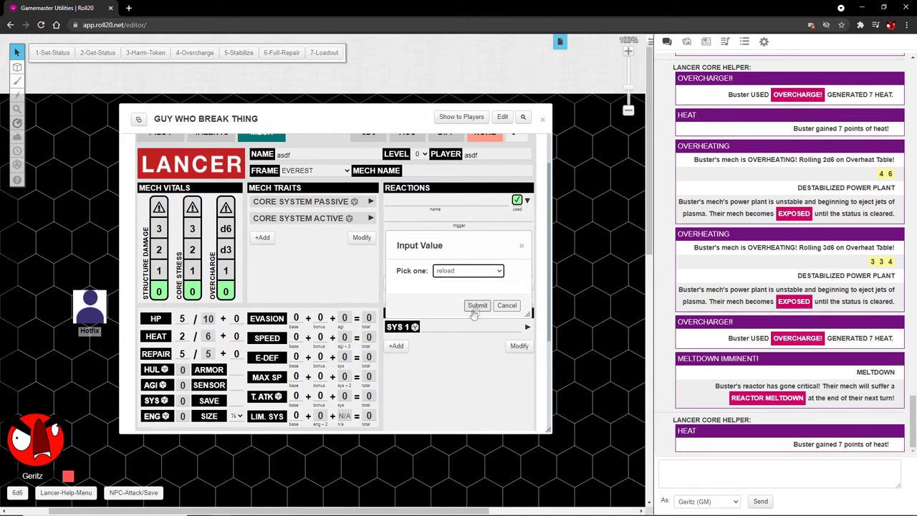
left_click(465, 271)
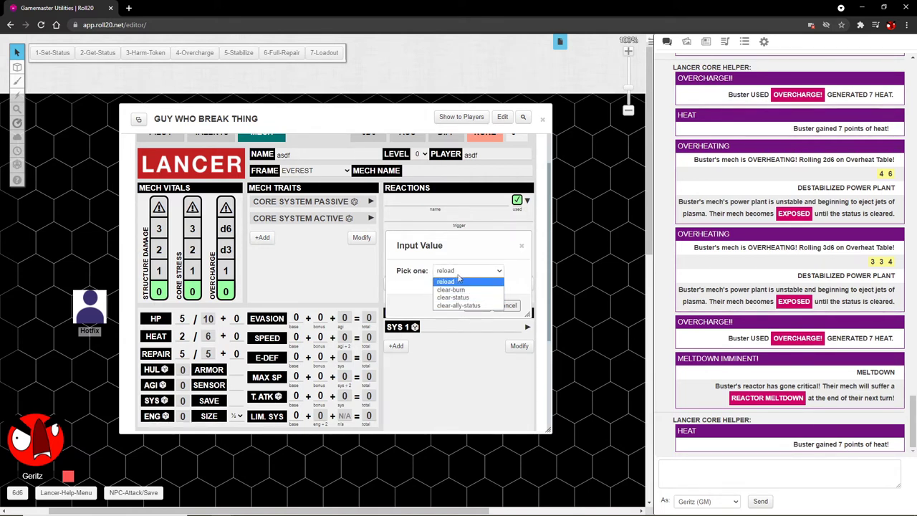
left_click(457, 281)
left_click(474, 307)
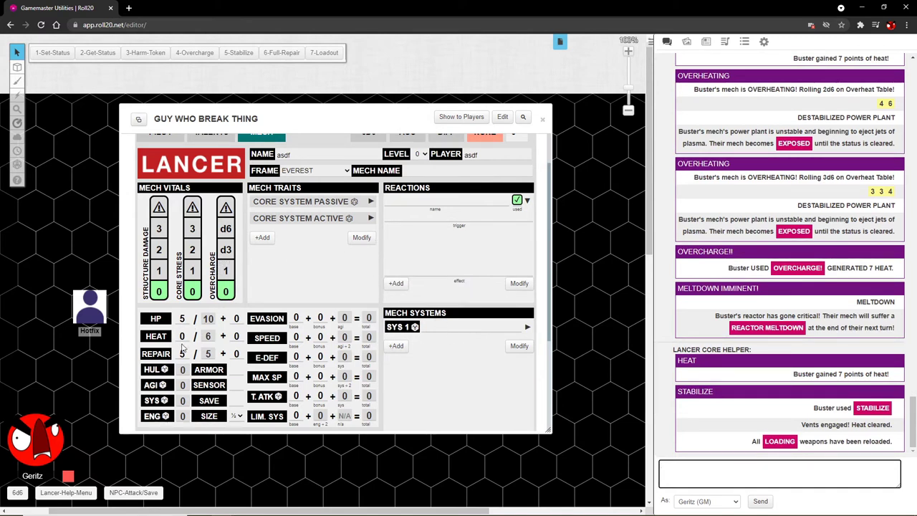
- Run the Stabilize macro with the clear-heat and clear-burn options and highlight the burn line in the chat
left_click(239, 52)
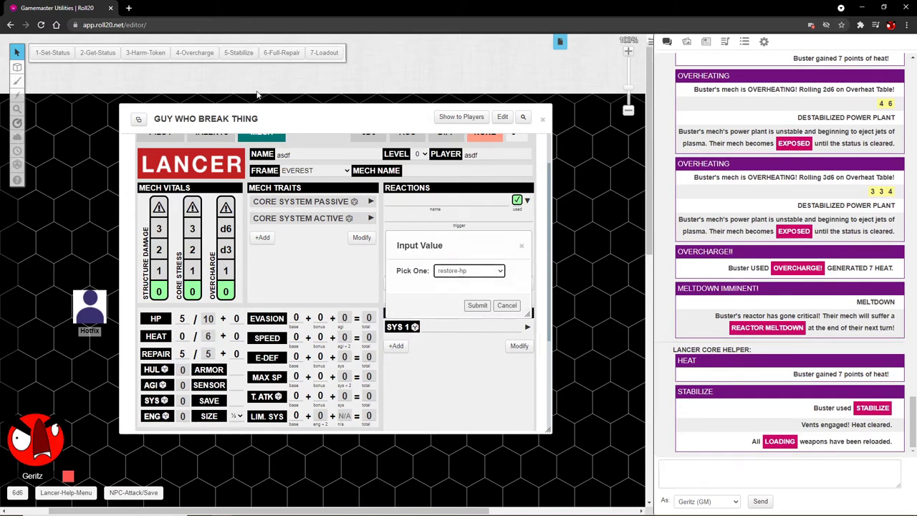
left_click(473, 274)
left_click(468, 289)
left_click(466, 273)
left_click(467, 289)
left_click(476, 305)
left_click(467, 272)
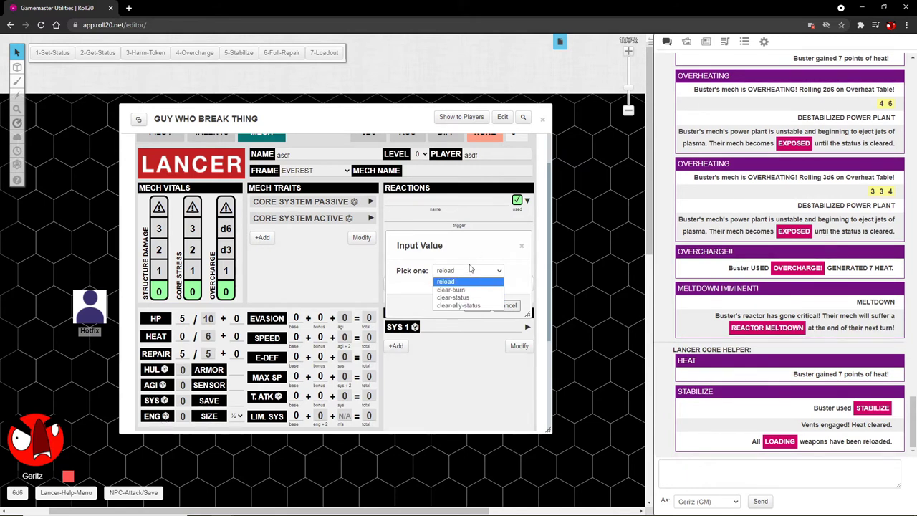
left_click(456, 290)
left_click(473, 305)
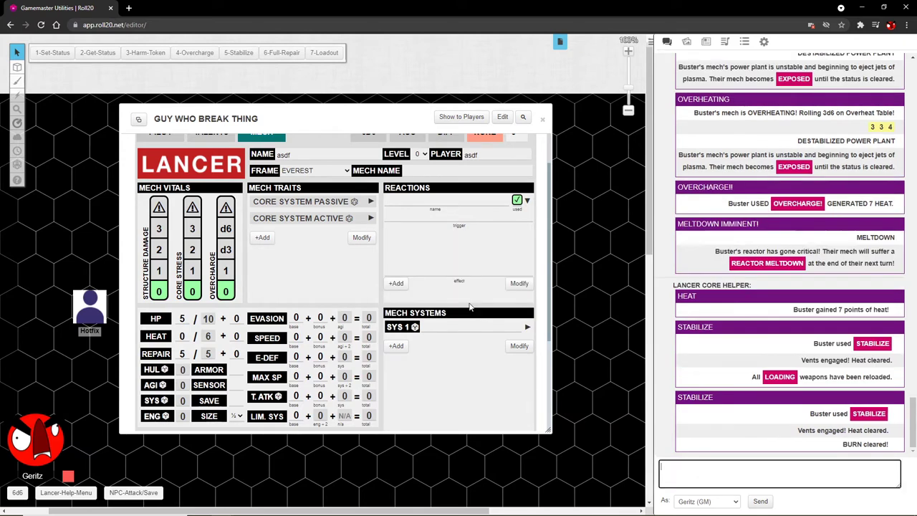
left_click(829, 432)
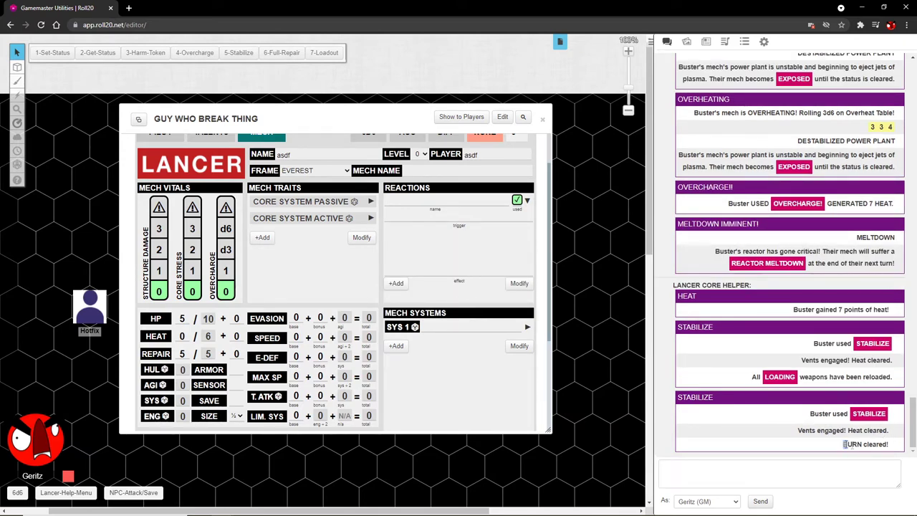
left_click_drag(844, 444, 888, 444)
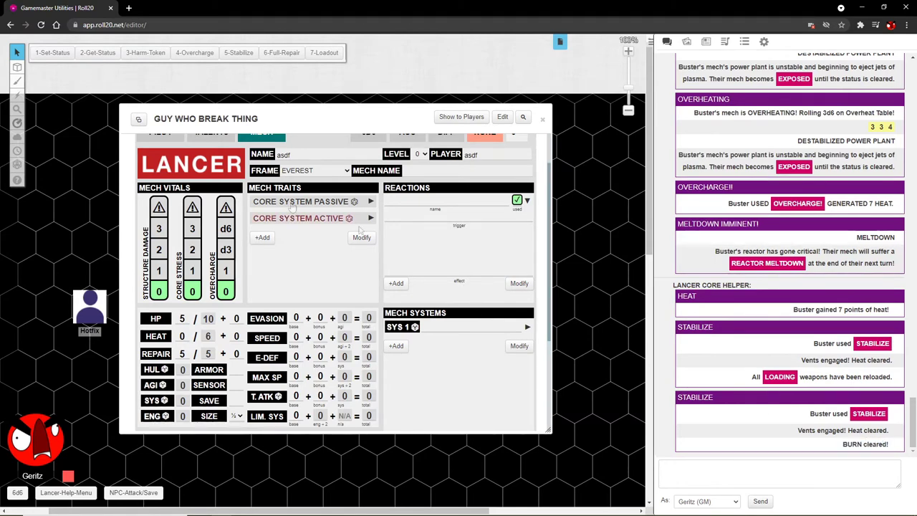
- Select the GUY WHO BREAK THING token, run Stabilize with restore-hp and reload, and check the sheet's HP and repair values
left_click_drag(226, 122, 307, 120)
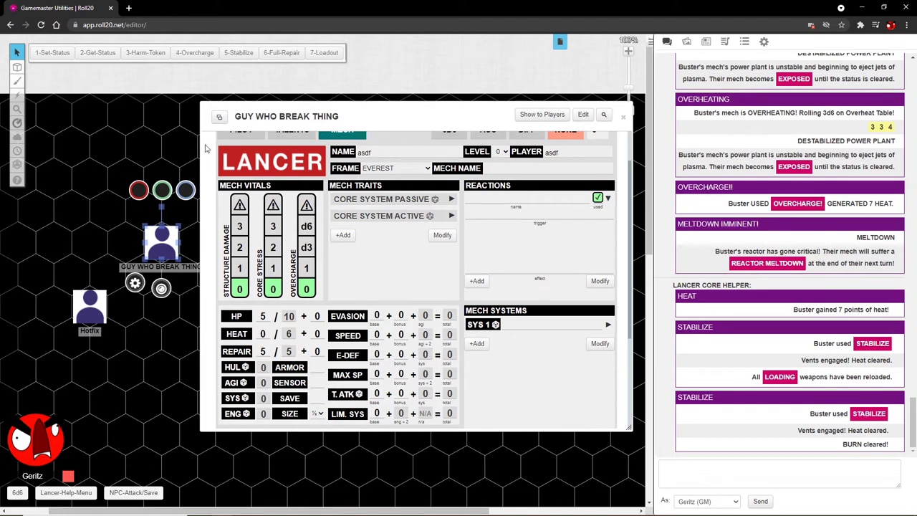
left_click(161, 244)
left_click(243, 56)
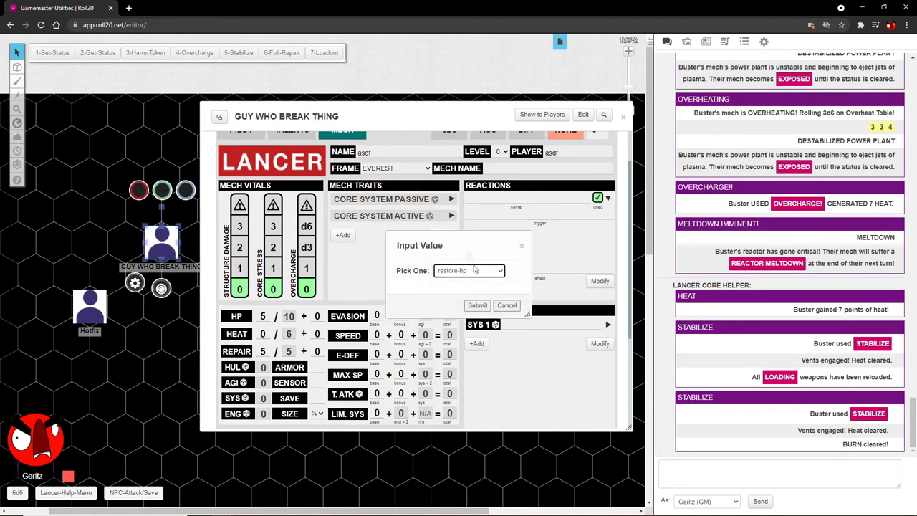
left_click(477, 306)
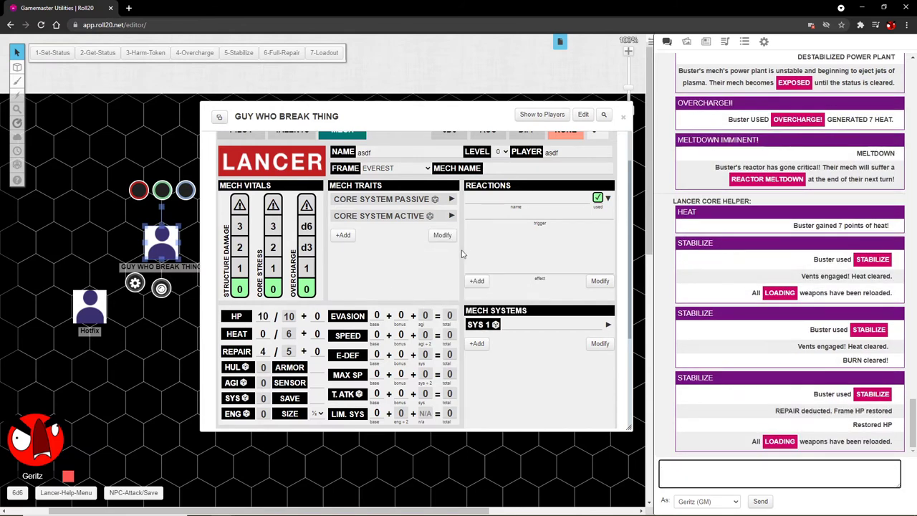
double_click(273, 316)
left_click(275, 320)
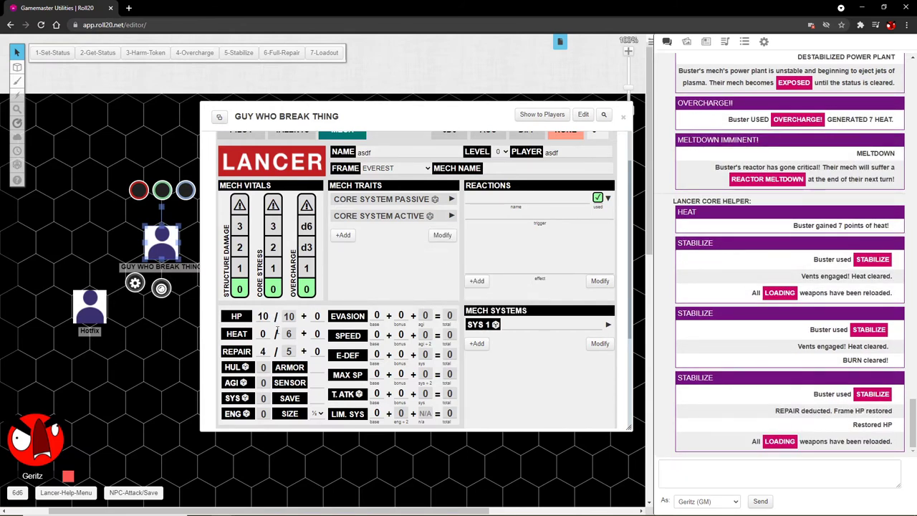
double_click(263, 351)
- Set the mech's heat to 4, HP to 2, structure damage to 1 and overcharge to d3, and mark some core stress
left_click_drag(400, 122, 353, 142)
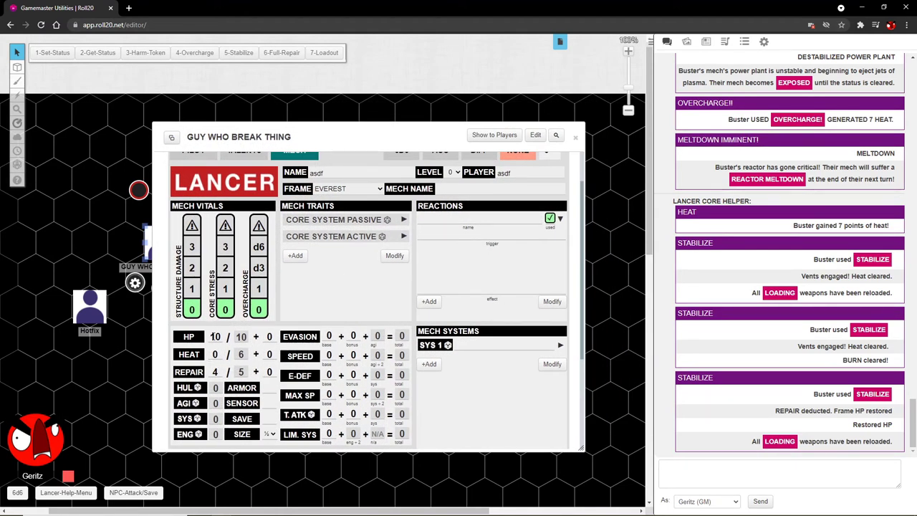
double_click(217, 355)
type("4")
type("2")
left_click_drag(306, 129, 392, 90)
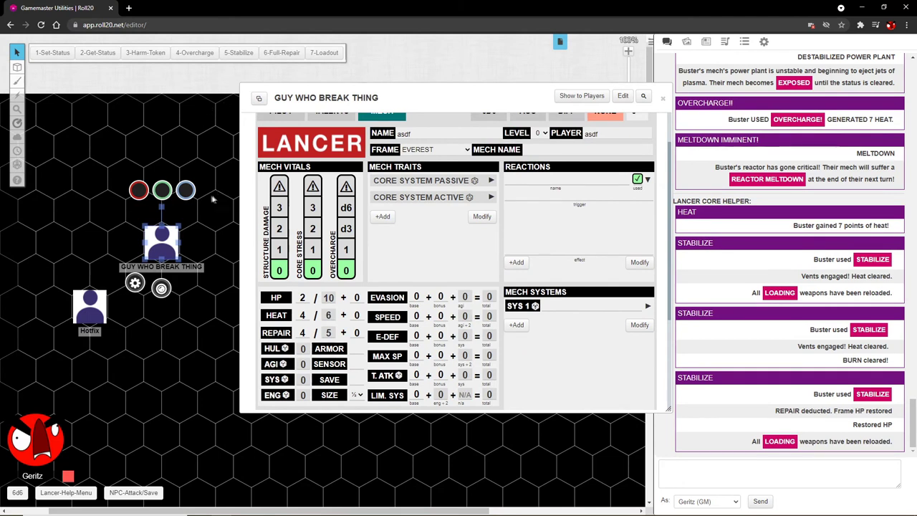
left_click(280, 249)
left_click(312, 208)
left_click(346, 228)
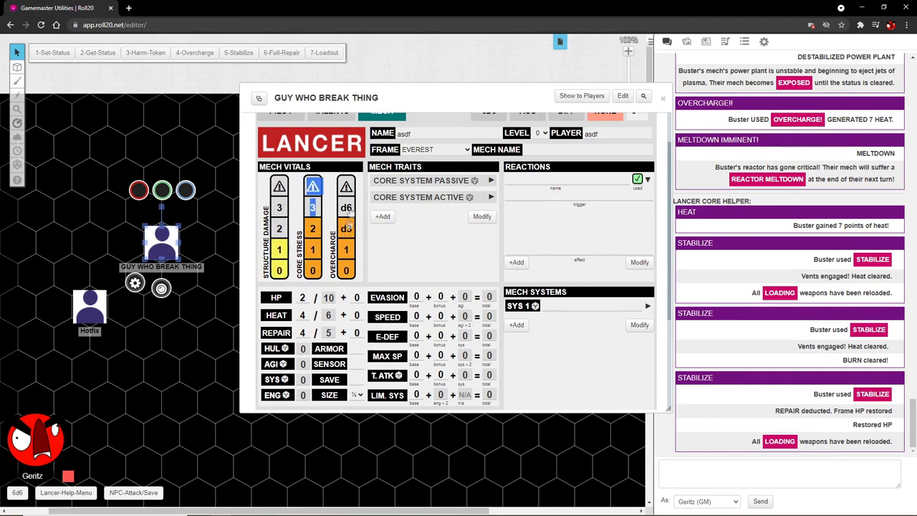
- Run the Full-Repair macro on the token and check the mech's HP on the sheet
left_click(282, 52)
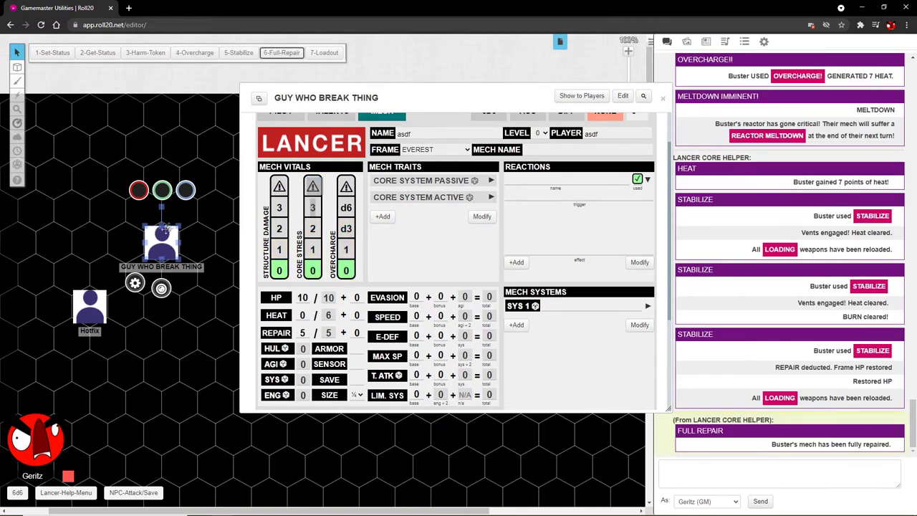
left_click_drag(304, 298, 313, 298)
left_click(313, 298)
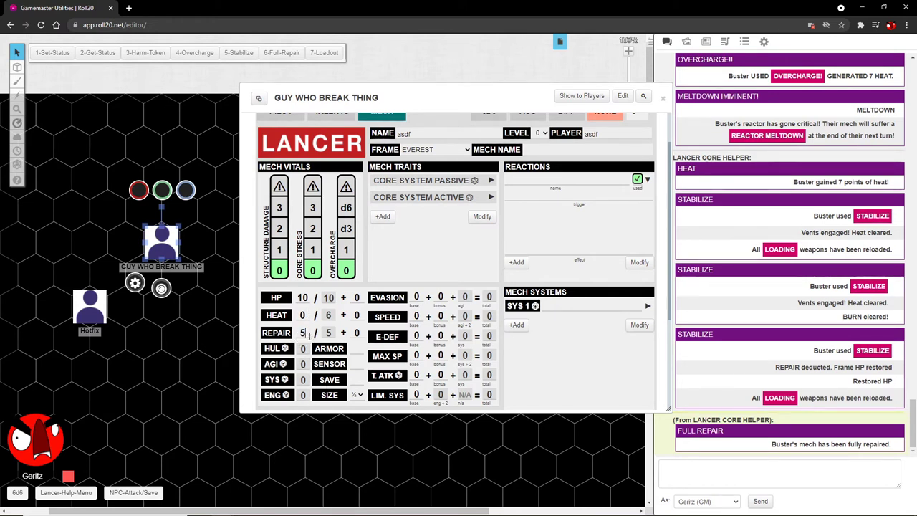
- Run the Loadout macro to list the character and mech equipment in the chat, and close the character sheet
left_click_drag(400, 102, 325, 107)
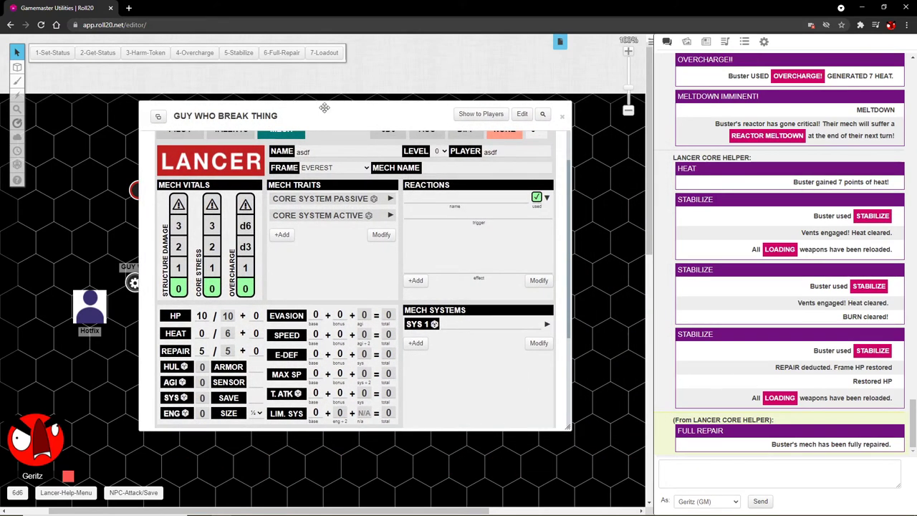
left_click(325, 55)
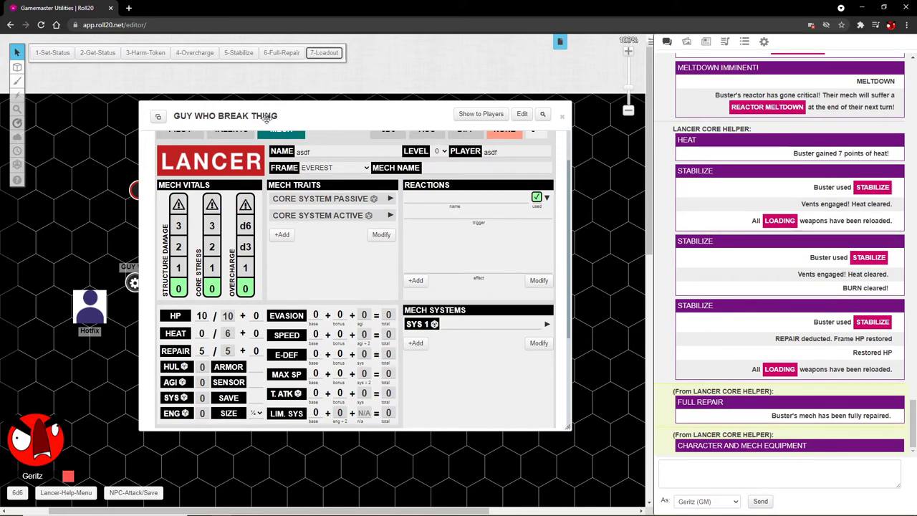
left_click(562, 116)
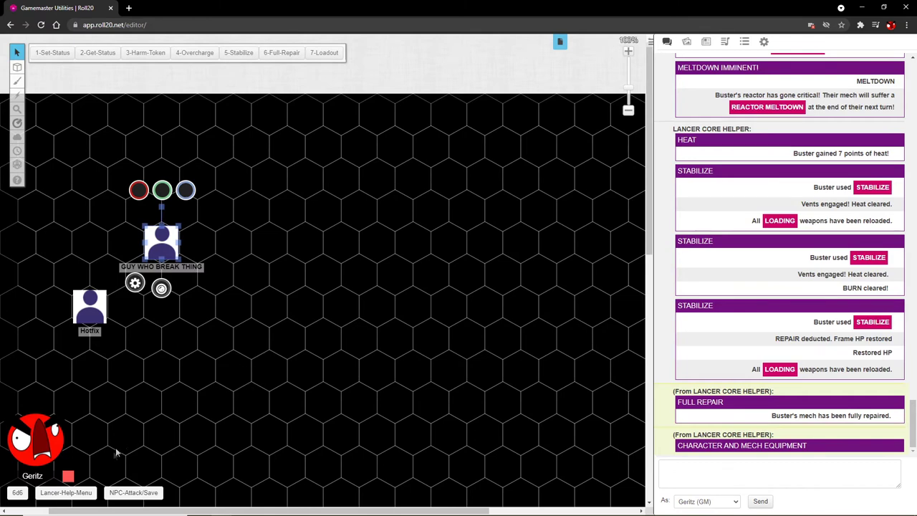
- From the Lancer help menu's General Massive Systems weapons, equip the Cyclone Pulse Rifle on the GUY WHO BREAK THING token
left_click(75, 493)
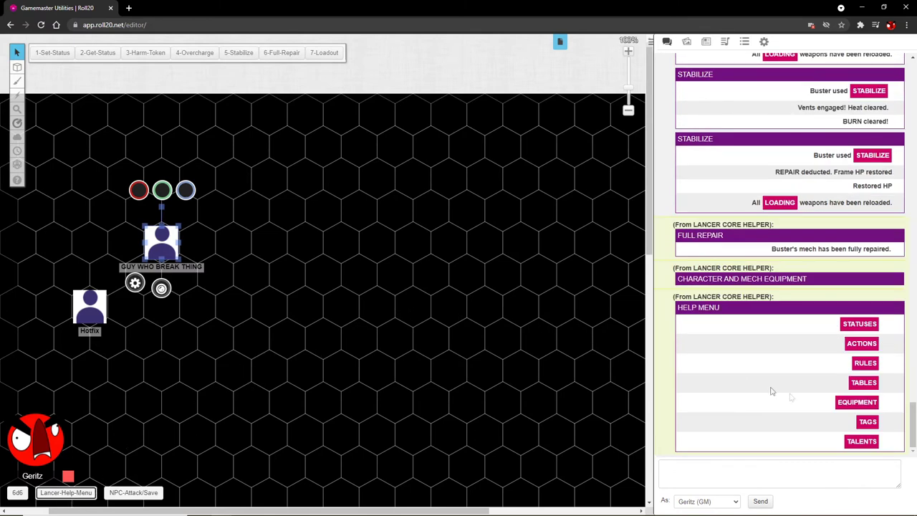
left_click(847, 403)
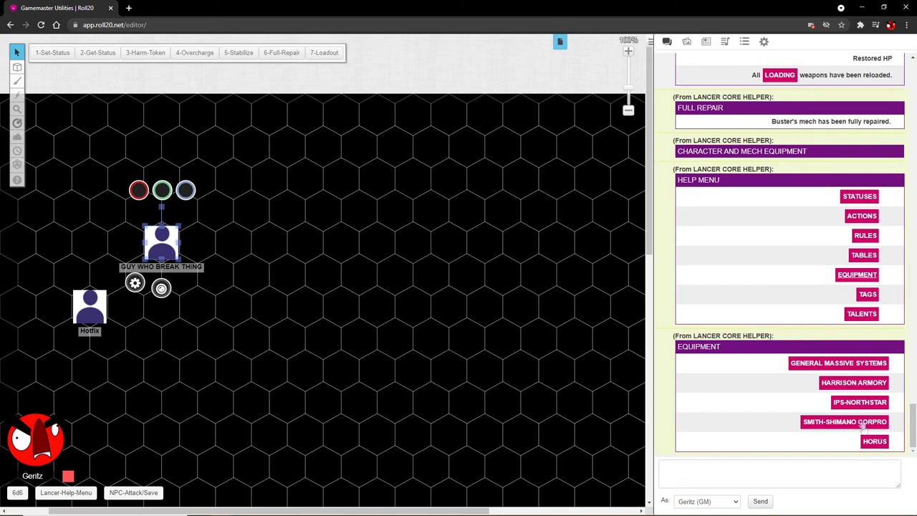
left_click(831, 364)
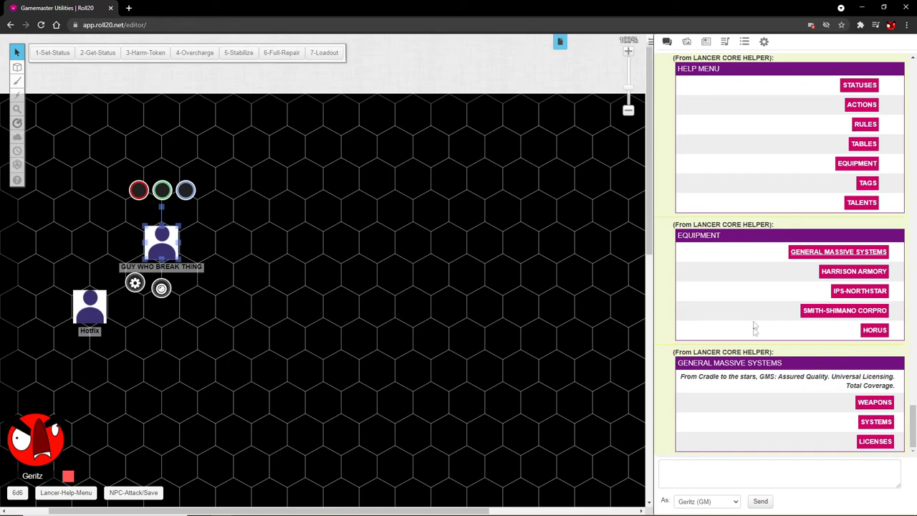
left_click(873, 402)
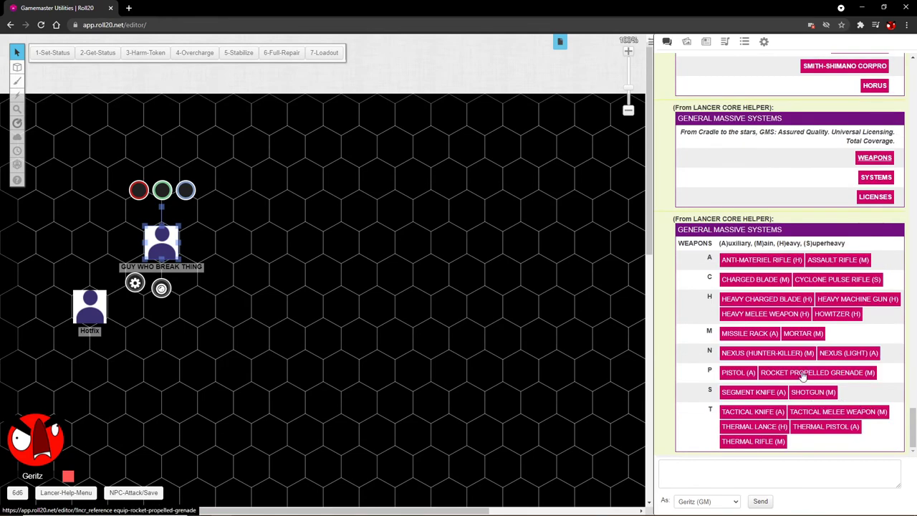
left_click(804, 281)
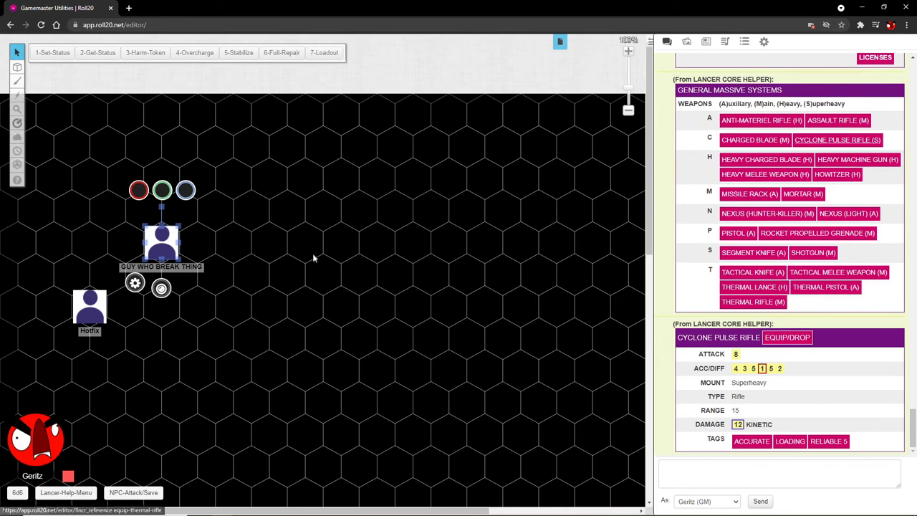
left_click(778, 340)
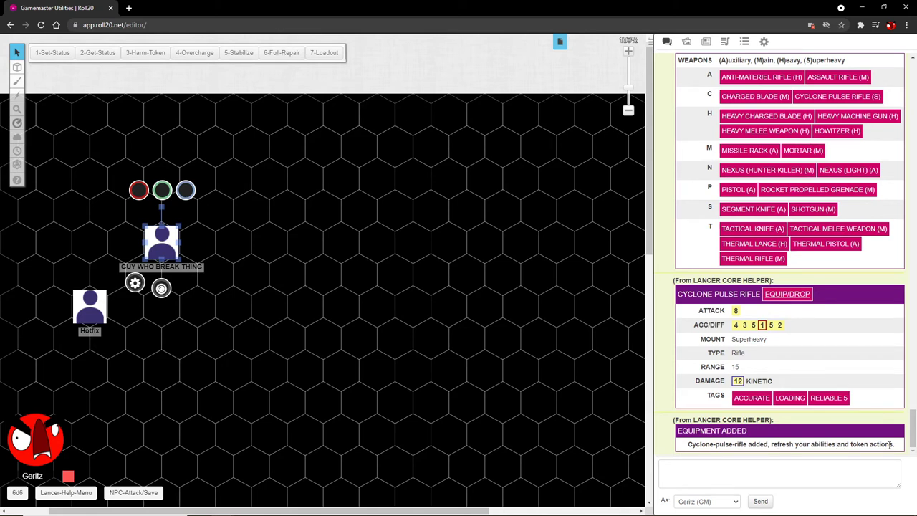
- Reselect the GUY WHO BREAK THING token to refresh its actions and run the cyclone-pulse-rifle action
left_click(264, 241)
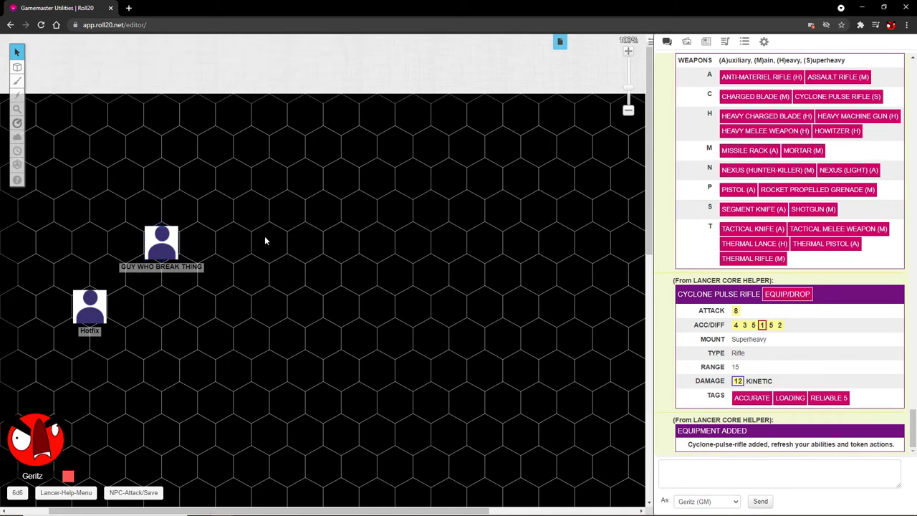
left_click(166, 244)
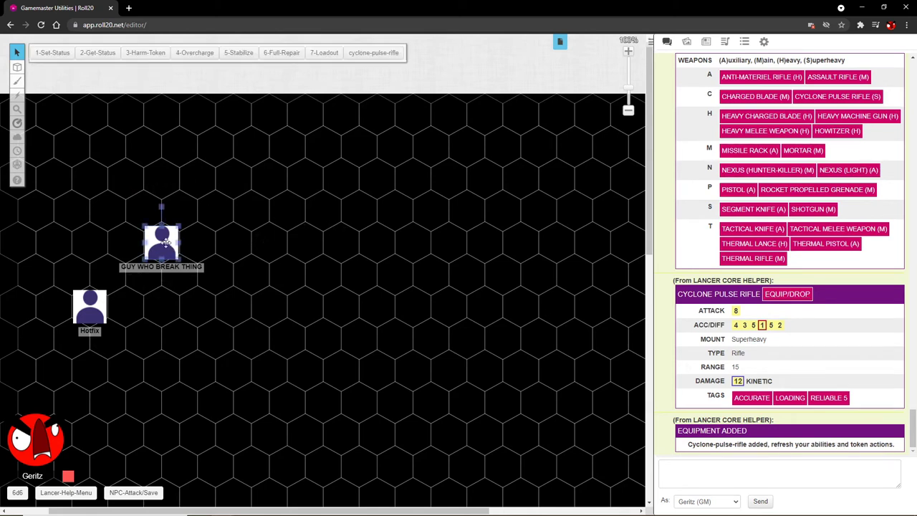
left_click(376, 53)
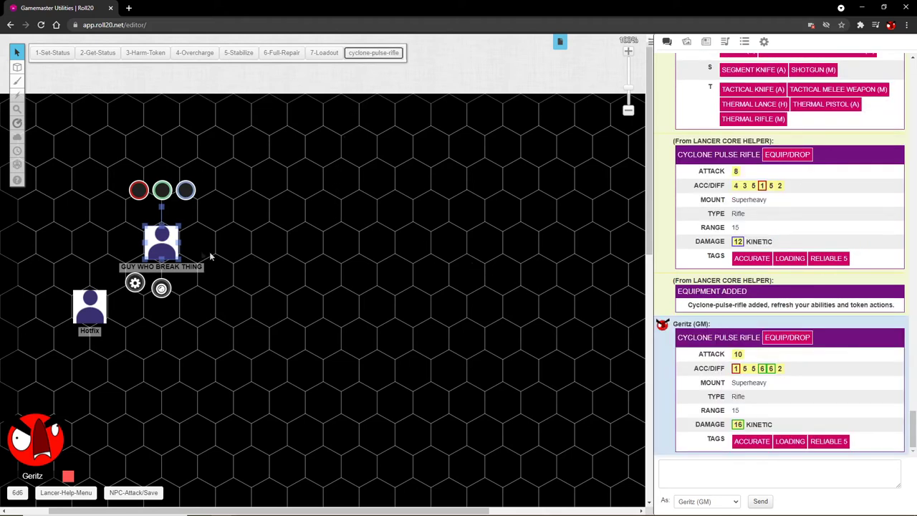
- Check the abilities listed on the GUY WHO BREAK THING character sheet, and close the sheet
double_click(163, 241)
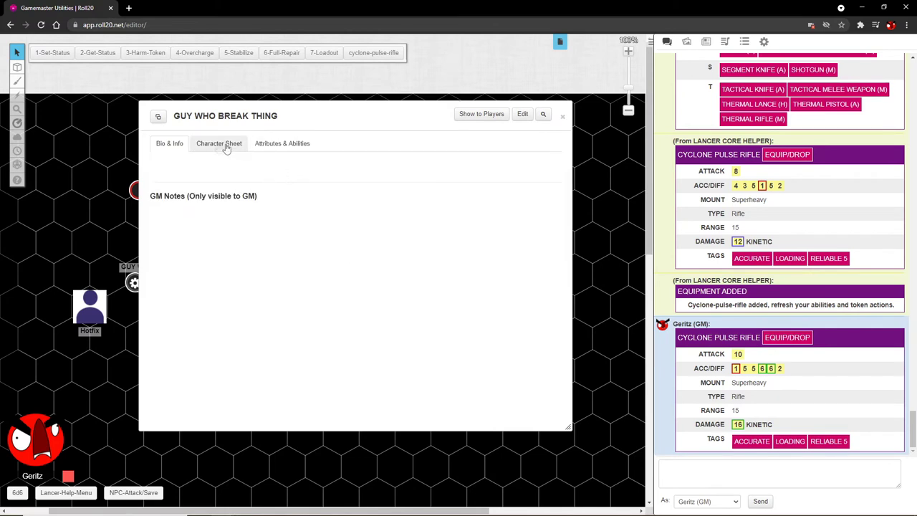
left_click(281, 144)
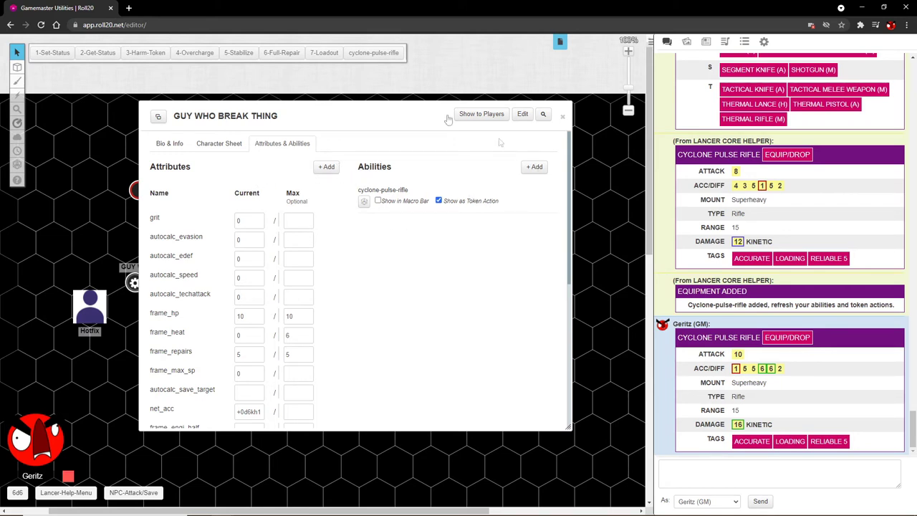
left_click(563, 118)
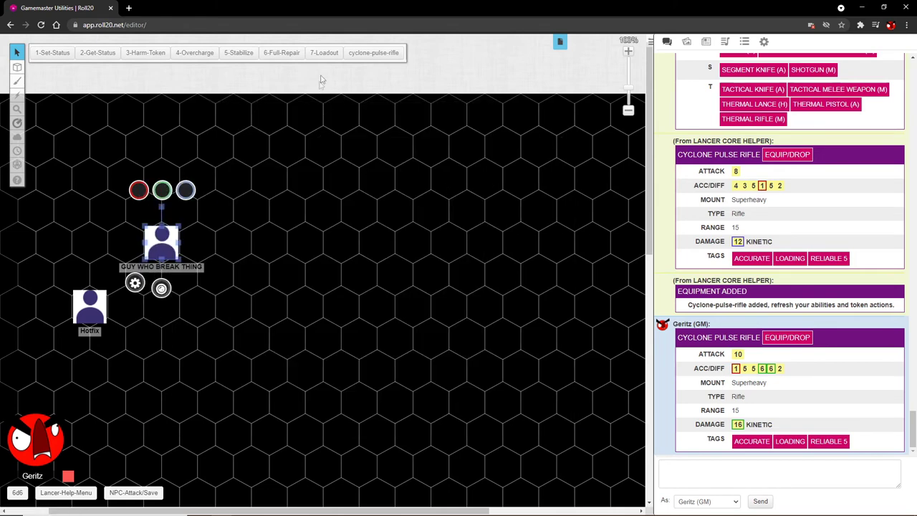
- Drop the Cyclone Pulse Rifle through the Loadout macro and reselect the token to refresh its actions
left_click(324, 53)
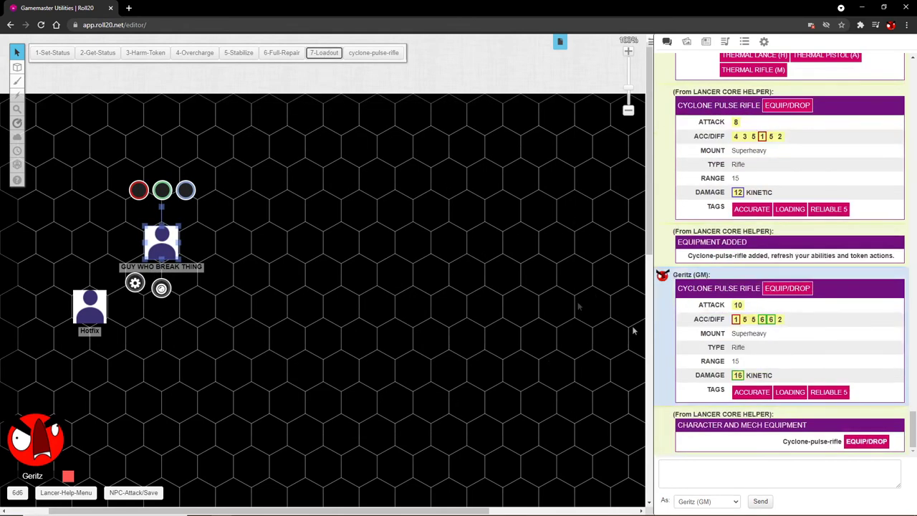
left_click(857, 440)
left_click(195, 260)
left_click(147, 231)
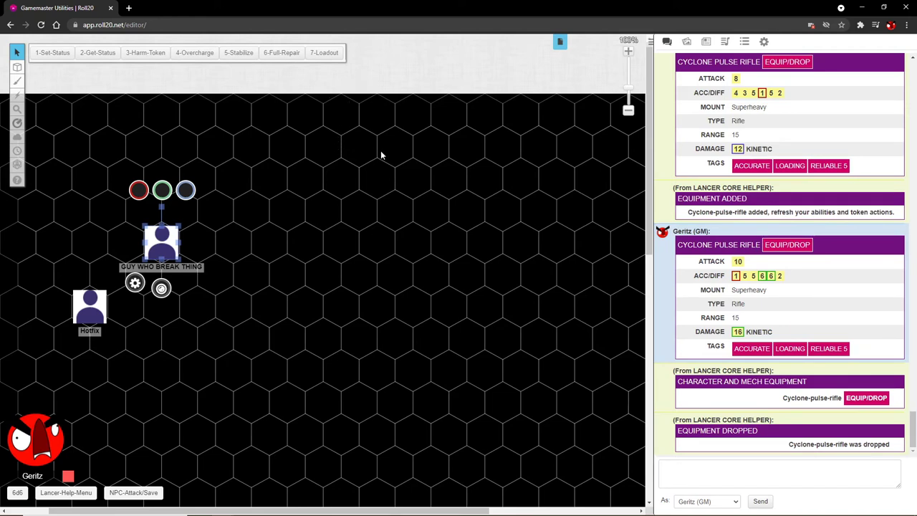
- Equip the Cyclone Pulse Rifle again from the help menu's General Massive Systems weapons list
left_click(91, 493)
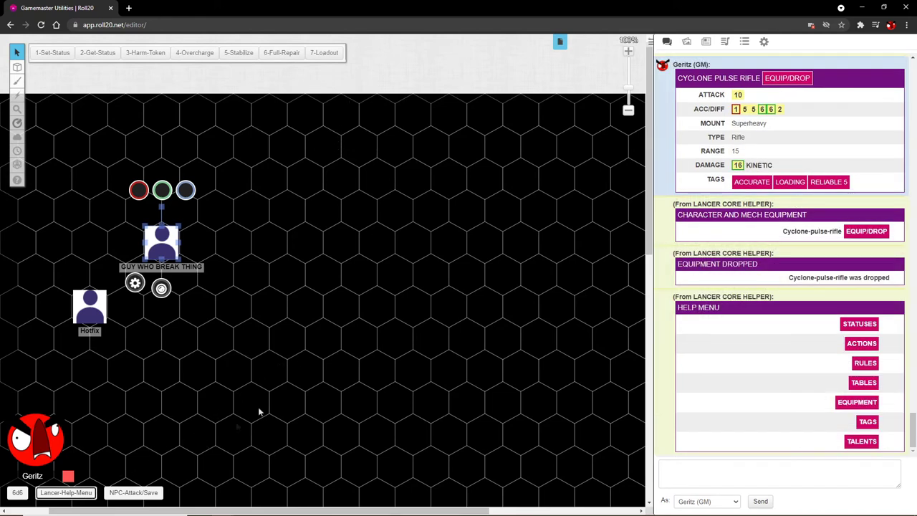
left_click(859, 404)
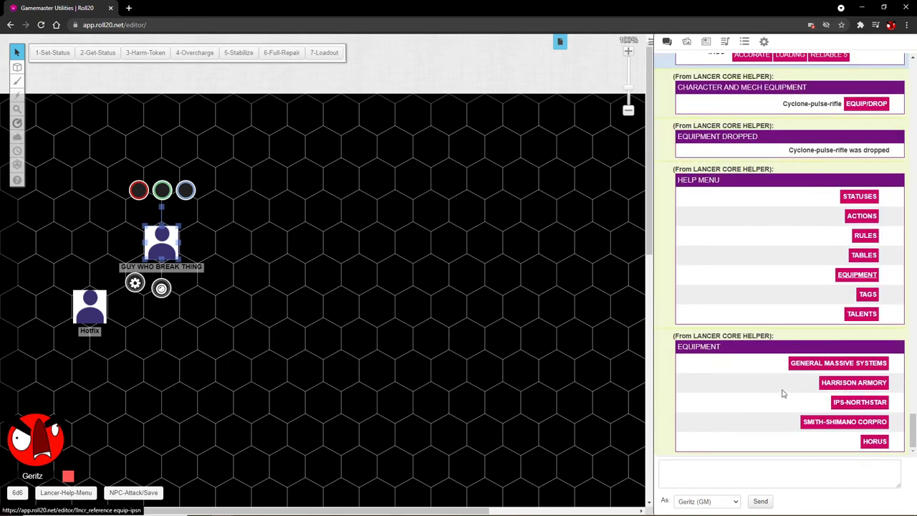
left_click(826, 364)
left_click(868, 403)
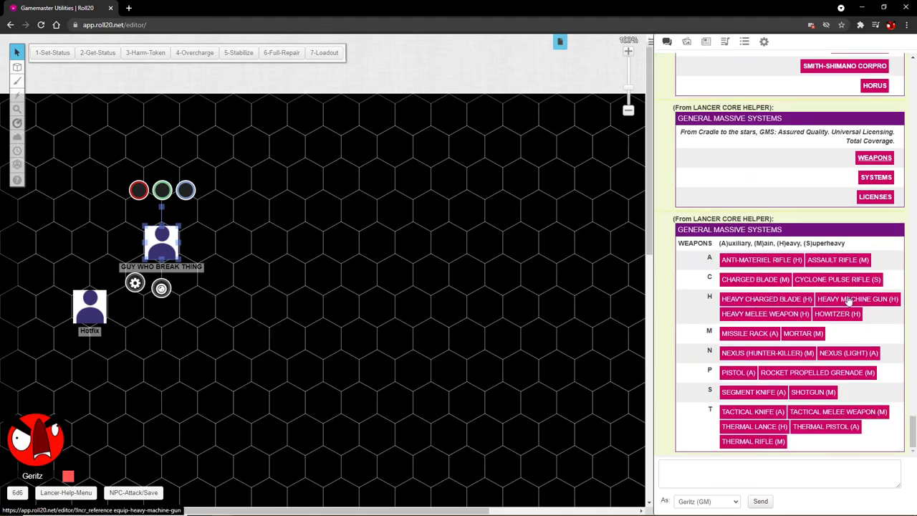
left_click(842, 280)
left_click(792, 337)
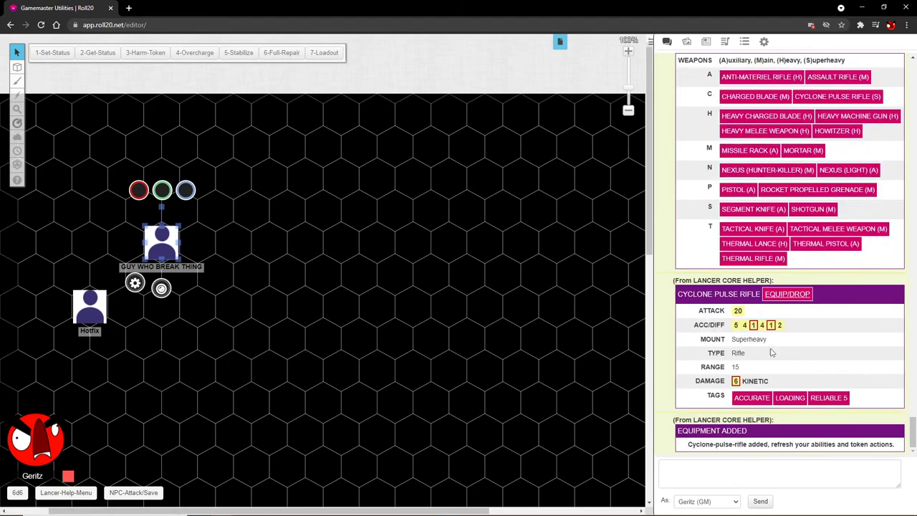
- Equip the Manipulators system and the Everest frame from the General Massive Systems systems and licenses lists
scroll(786, 260, "up", 4)
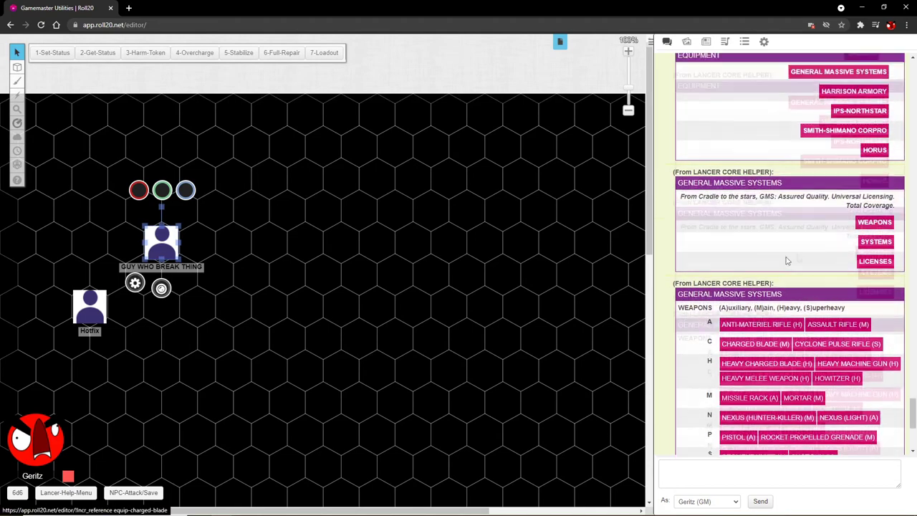
left_click(875, 282)
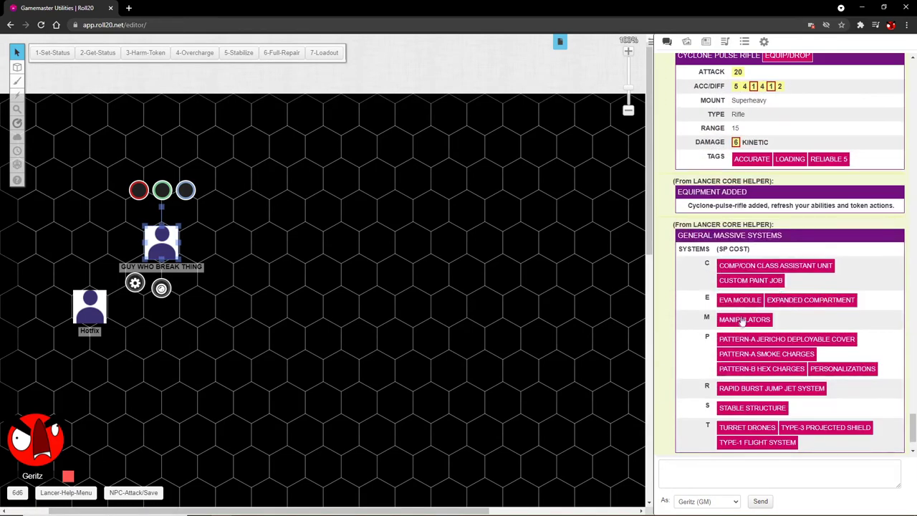
left_click(743, 319)
left_click(756, 382)
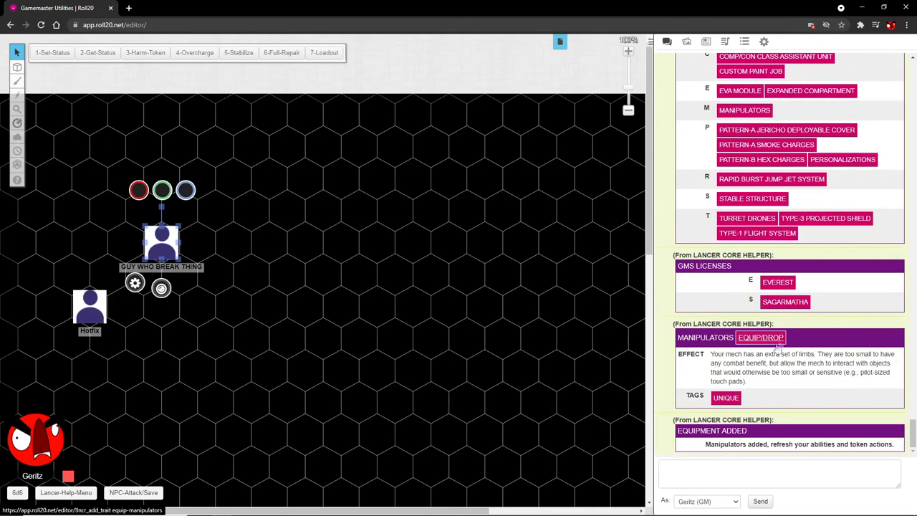
left_click(777, 283)
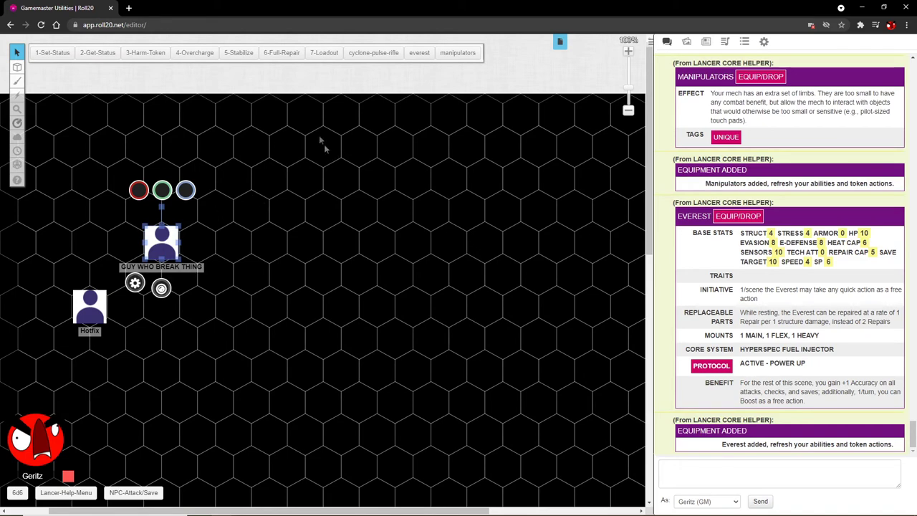
- Run the Loadout macro and drop the Everest, Manipulators and Cyclone Pulse Rifle from the token
left_click(324, 53)
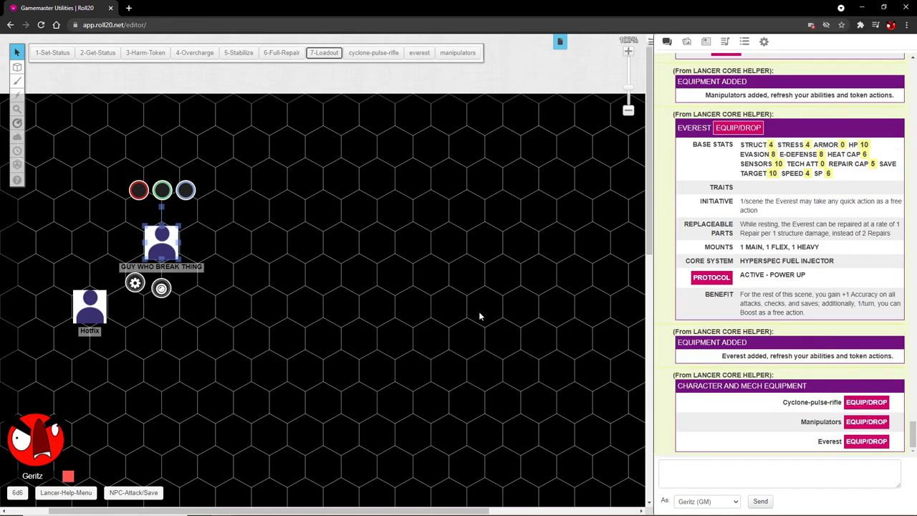
left_click(855, 441)
left_click(857, 379)
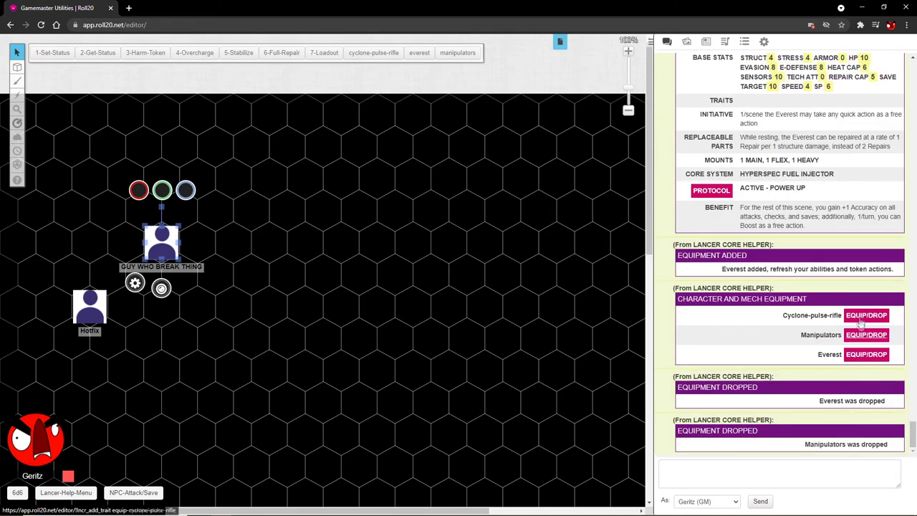
left_click(860, 320)
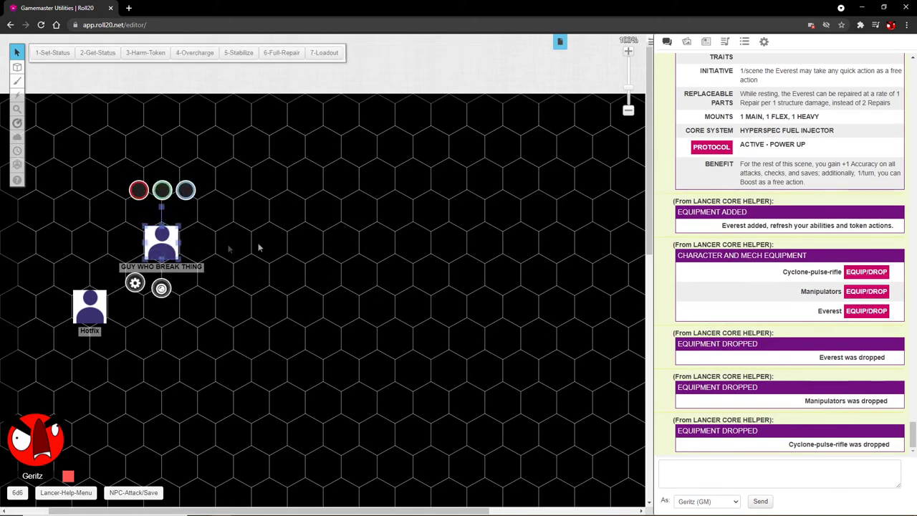
- Inspect the character's attributes and abilities after dropping the equipment, and close the sheet
double_click(168, 244)
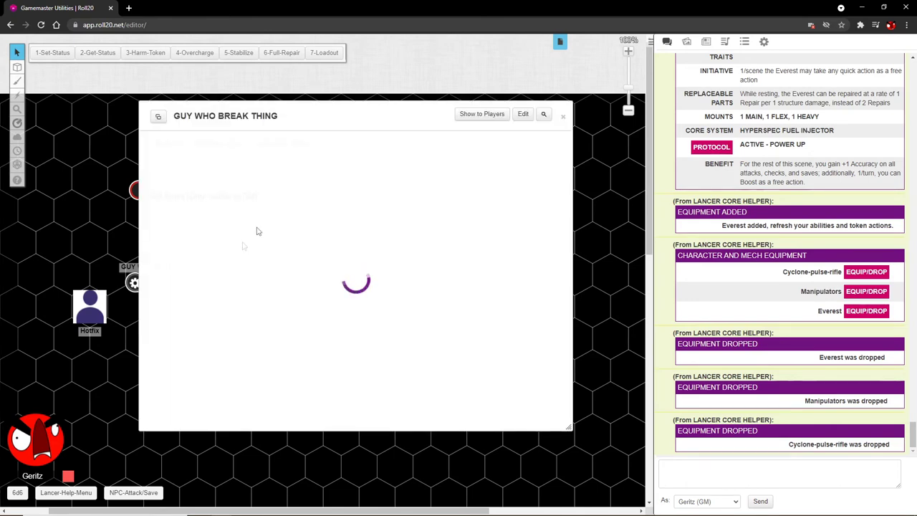
left_click(282, 143)
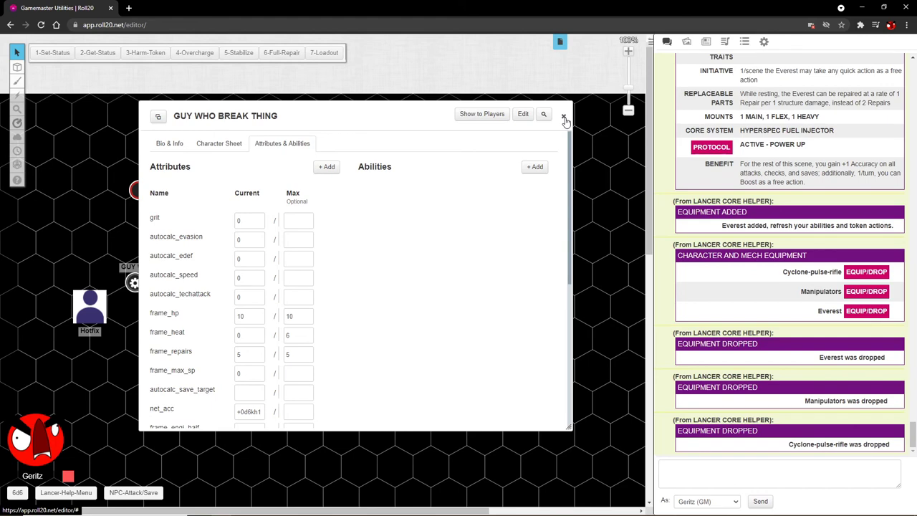
left_click(564, 116)
- Re-equip the Cyclone Pulse Rifle, Manipulators and Everest from the earlier loadout list, and reselect the token to refresh its actions
left_click(161, 240)
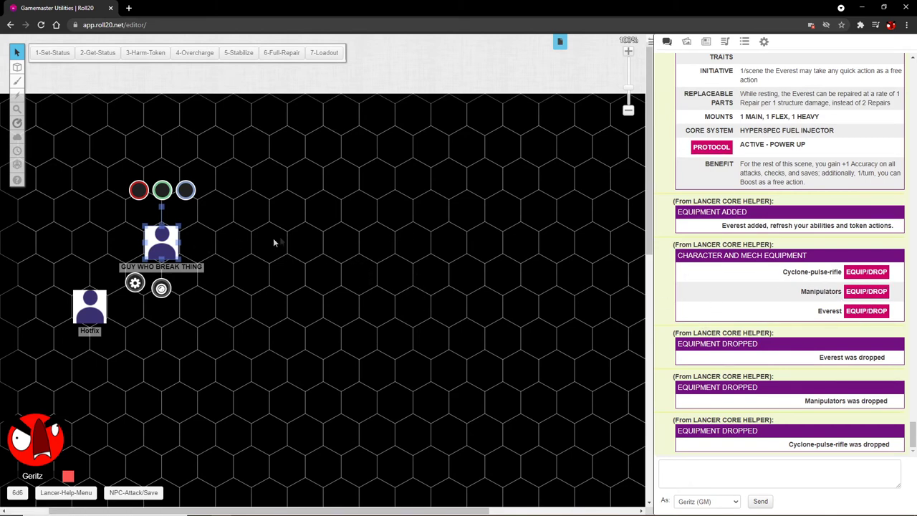
left_click(256, 247)
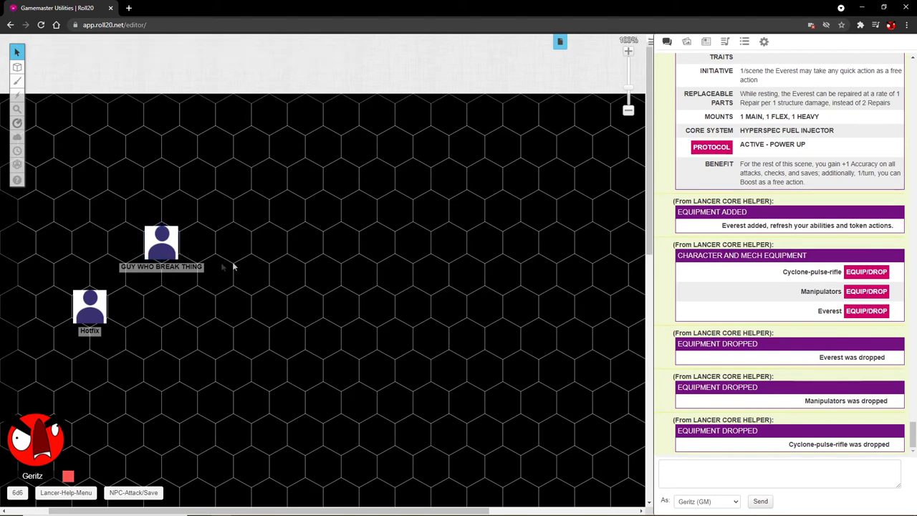
left_click(150, 245)
left_click(865, 272)
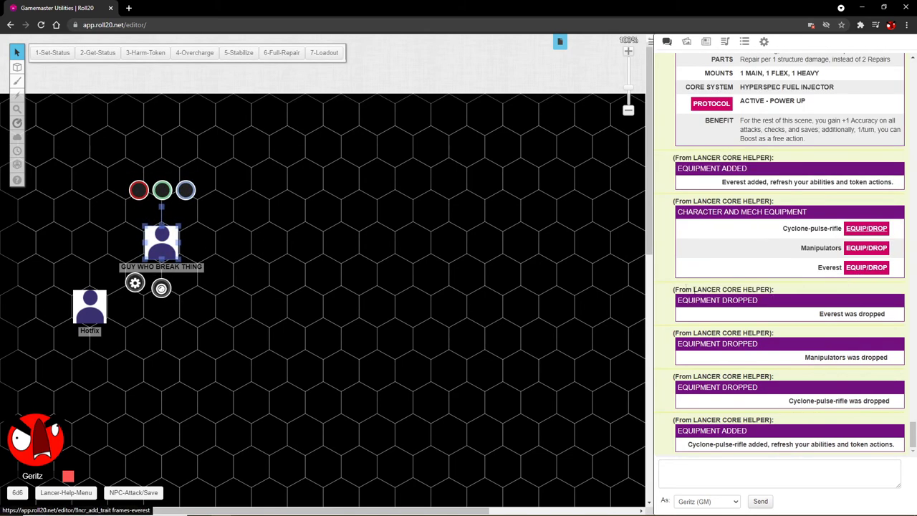
left_click(857, 251)
left_click(864, 225)
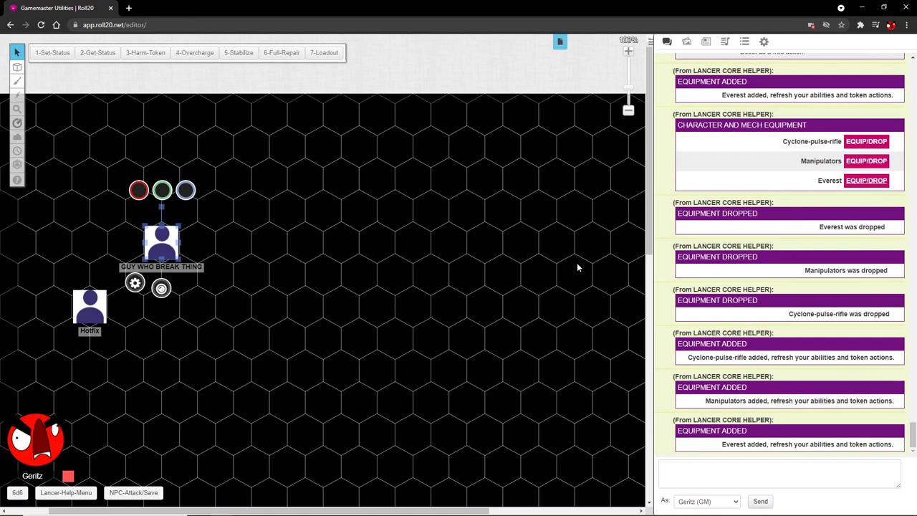
left_click(211, 292)
left_click(173, 248)
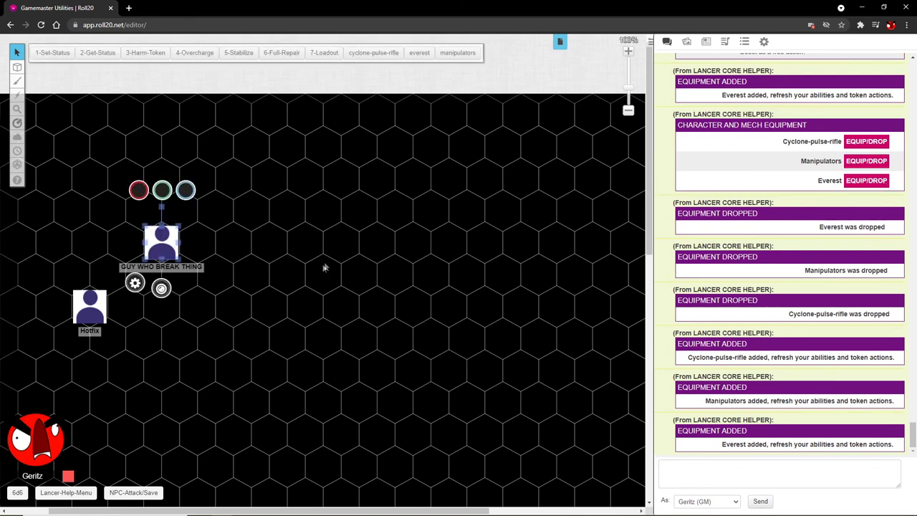
- Replace the GUY WHO BREAK THING token with a fresh one from the journal and run its Loadout macro
key("Delete")
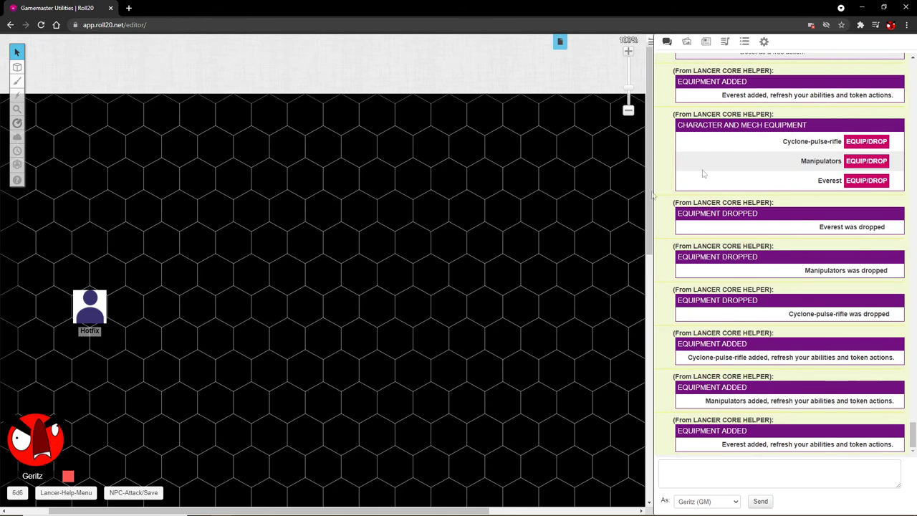
left_click(706, 41)
left_click_drag(740, 118, 397, 194)
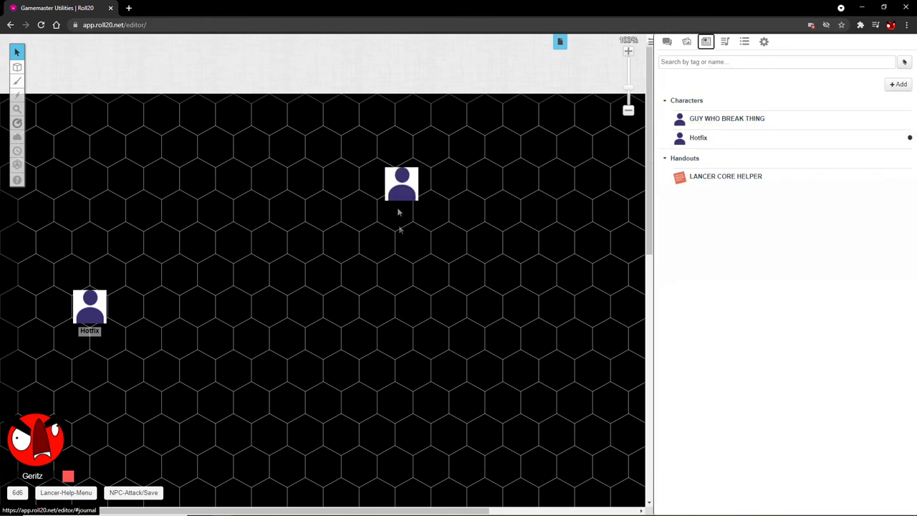
left_click(323, 52)
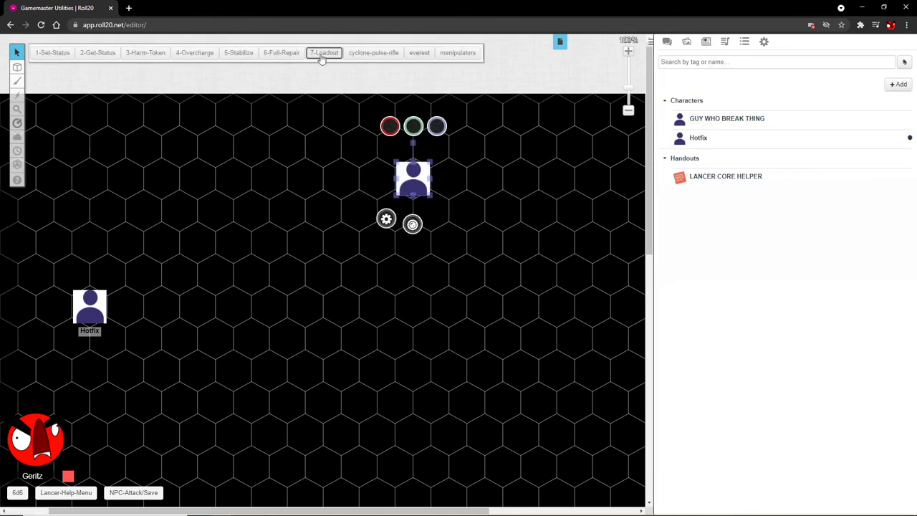
- Drop the Cyclone Pulse Rifle, Manipulators and Everest using the newest equipment list in chat, and deselect the token
left_click(666, 41)
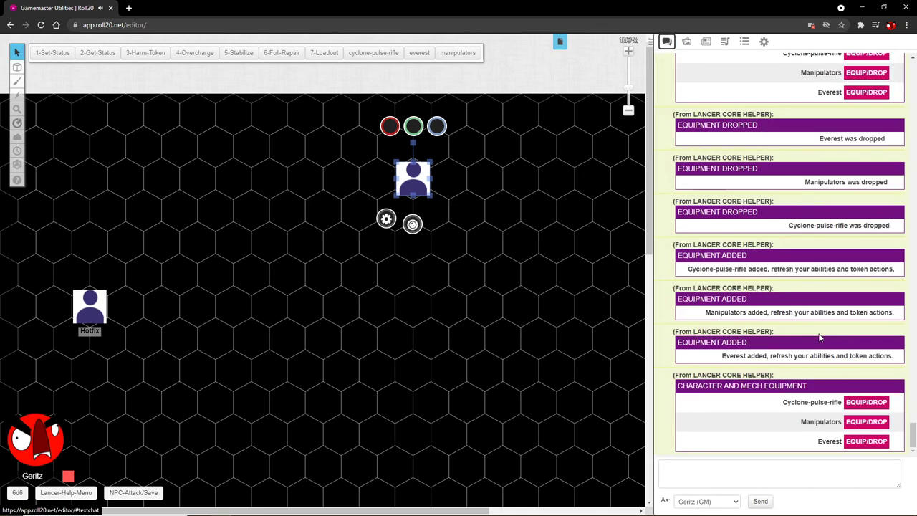
left_click(863, 398)
left_click(864, 379)
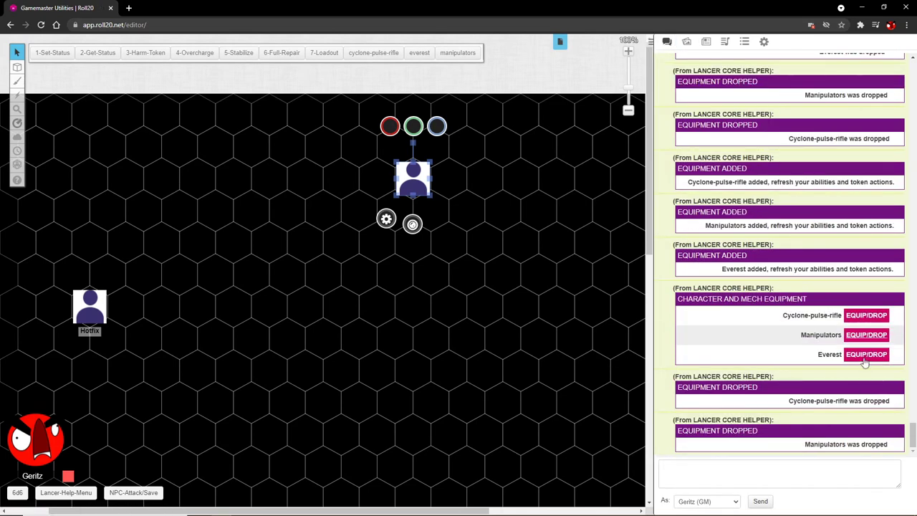
left_click(864, 355)
left_click(468, 379)
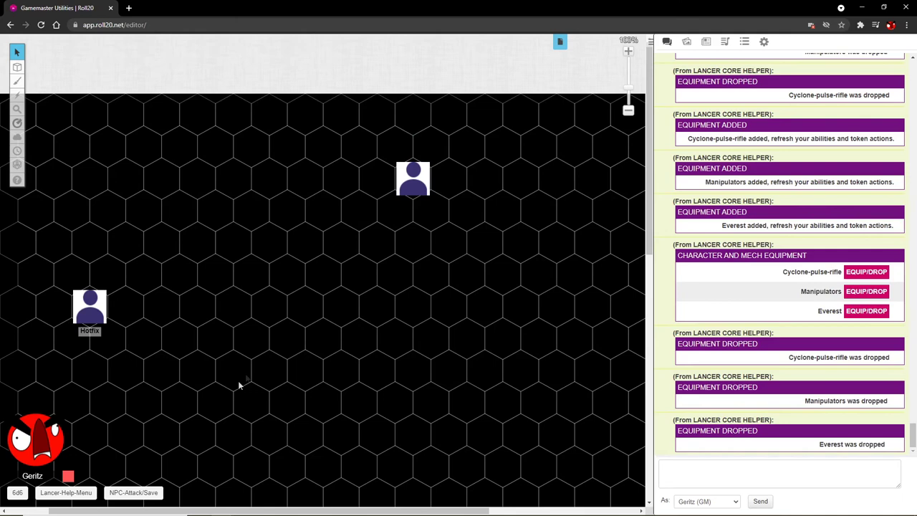
- Bring up the Lancer help menu and list its Statuses and Actions references
left_click(77, 495)
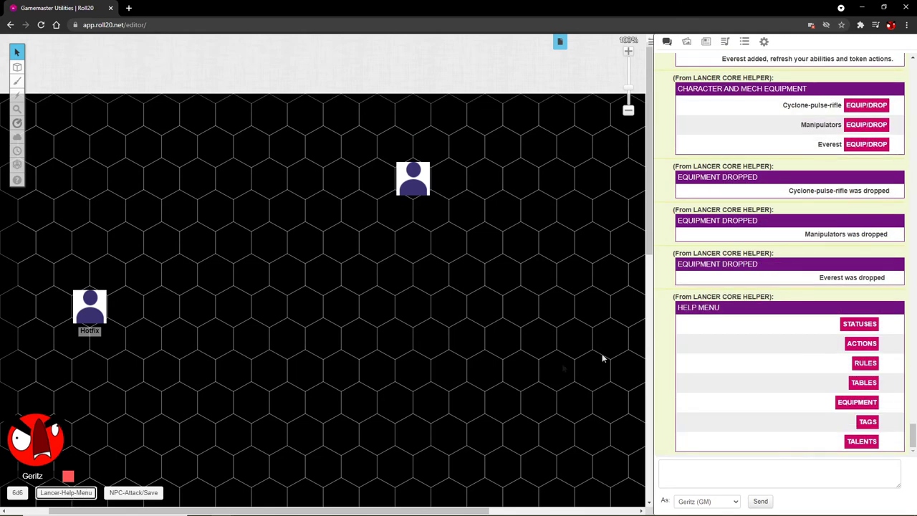
left_click(849, 324)
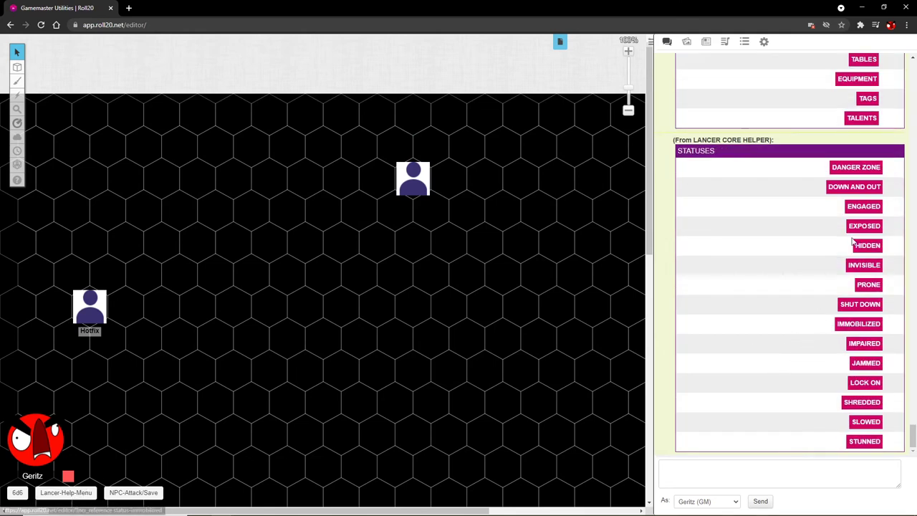
scroll(837, 147, "up", 2)
left_click(854, 164)
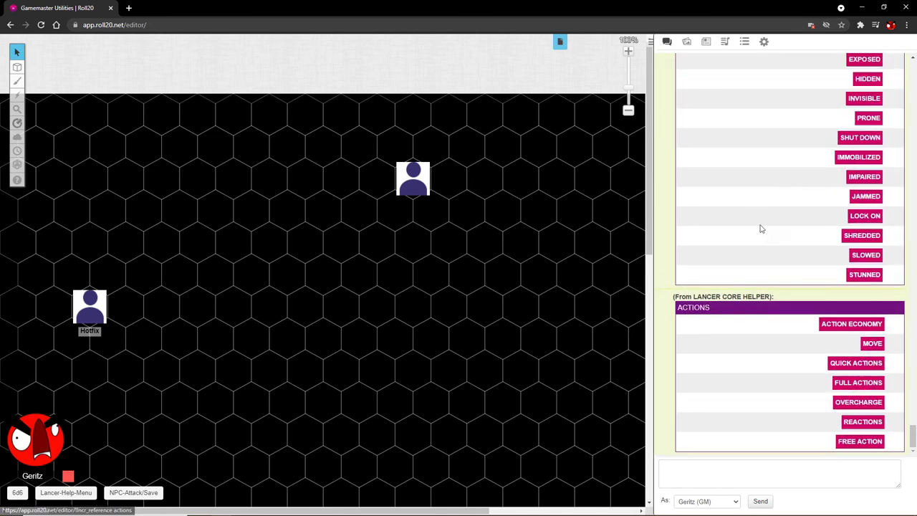
- Look up the Action Economy, Move, Quick Actions, Full Actions and Reactions entries from the Actions list
left_click(835, 327)
left_click(870, 204)
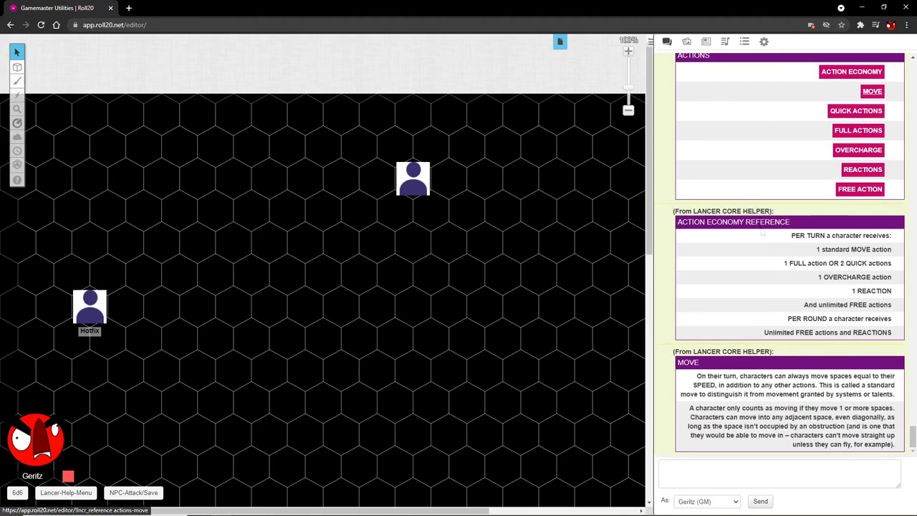
scroll(797, 293, "up", 1)
left_click(853, 159)
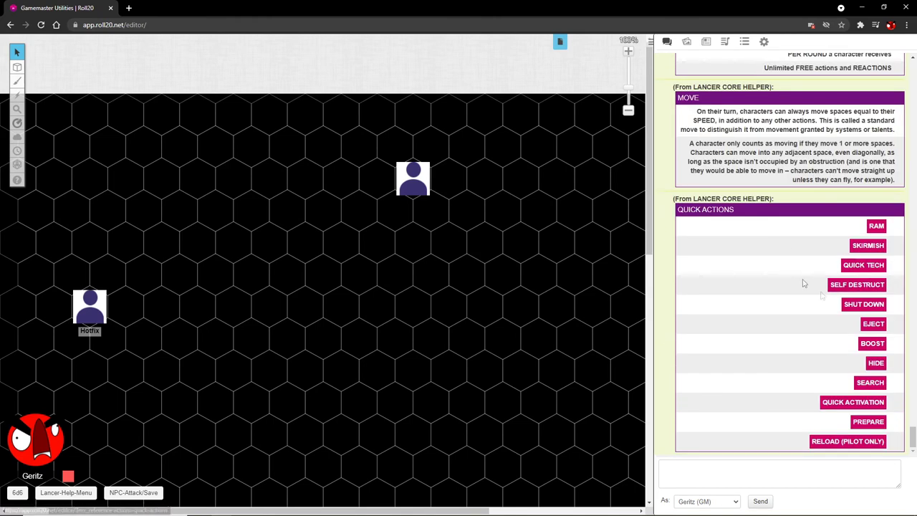
scroll(804, 284, "up", 4)
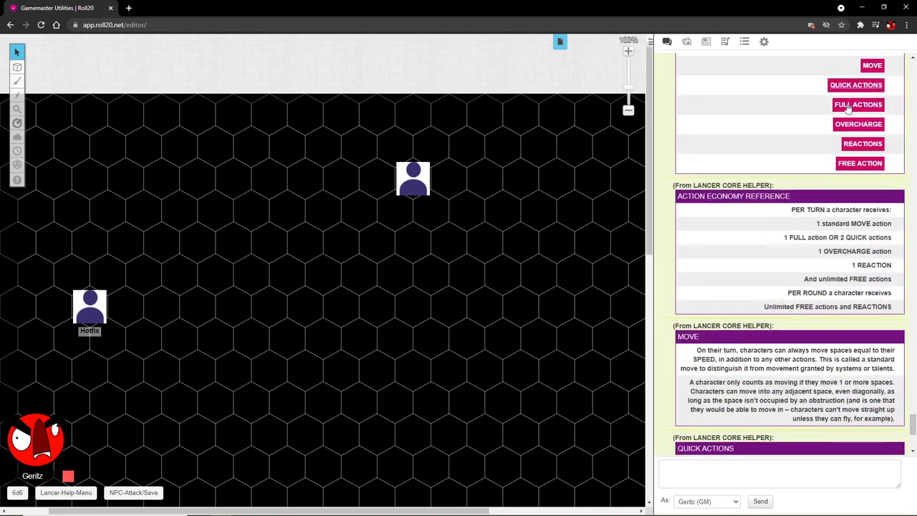
left_click(857, 105)
scroll(815, 267, "up", 10)
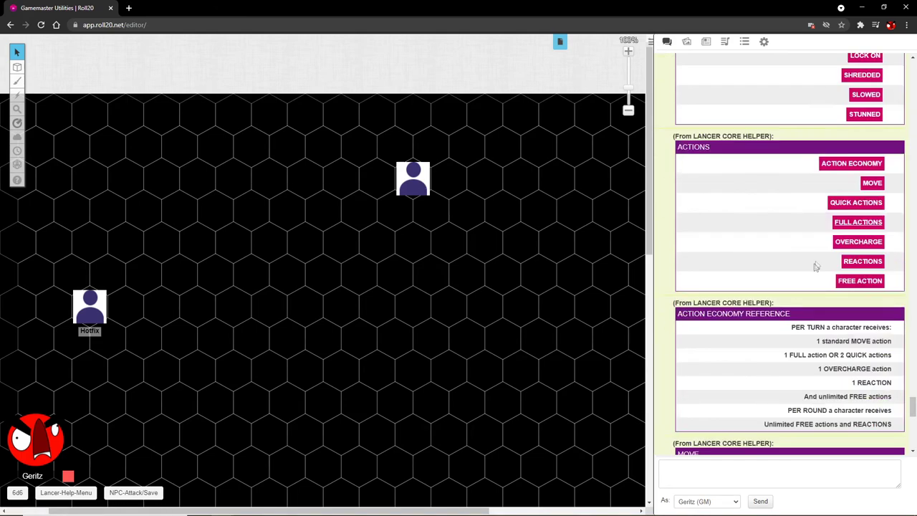
left_click(853, 262)
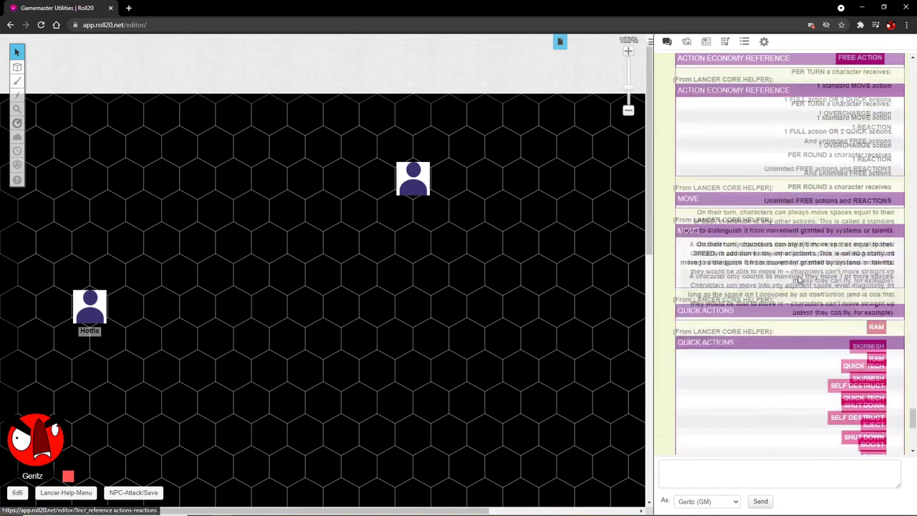
- Look up the Cover Gotchas under Rules in a fresh help menu and read through the text
left_click(80, 493)
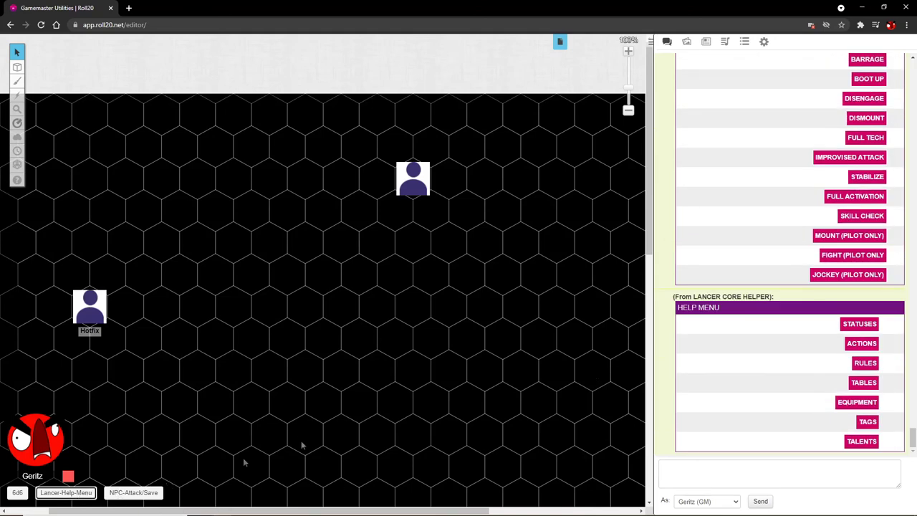
left_click(865, 362)
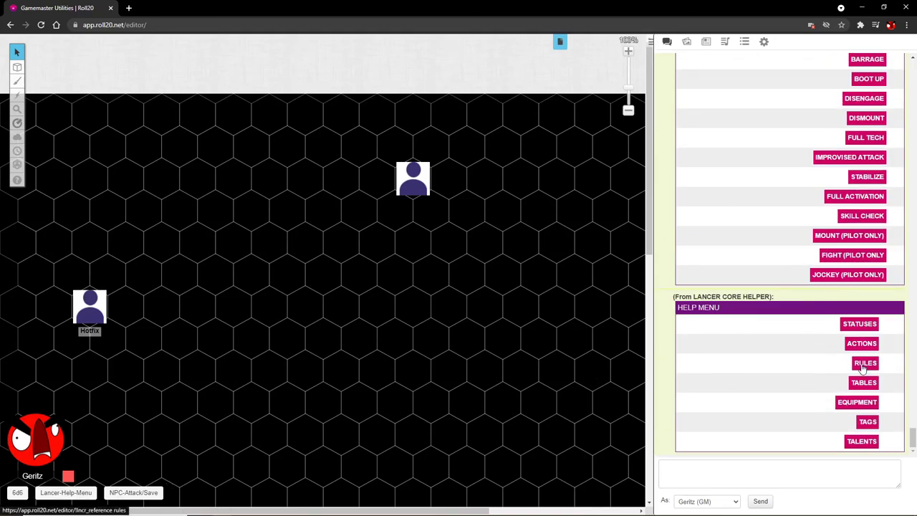
left_click(856, 442)
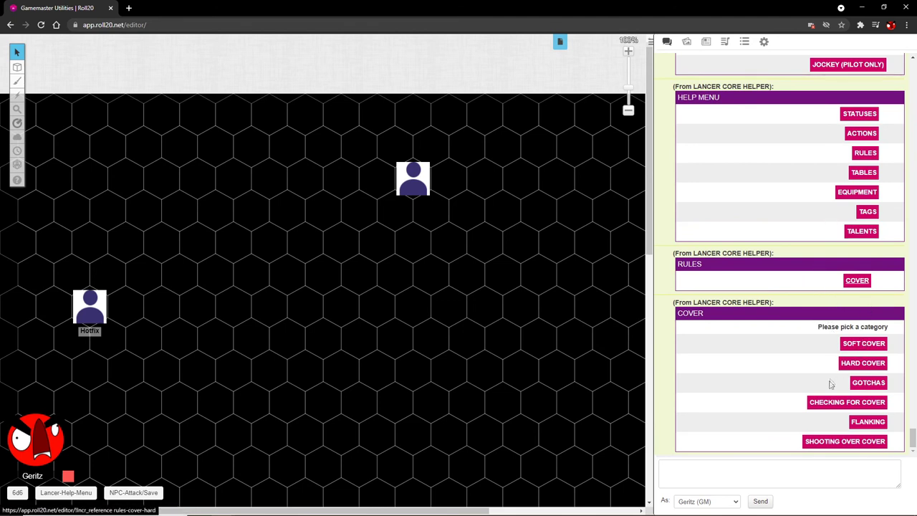
left_click(864, 382)
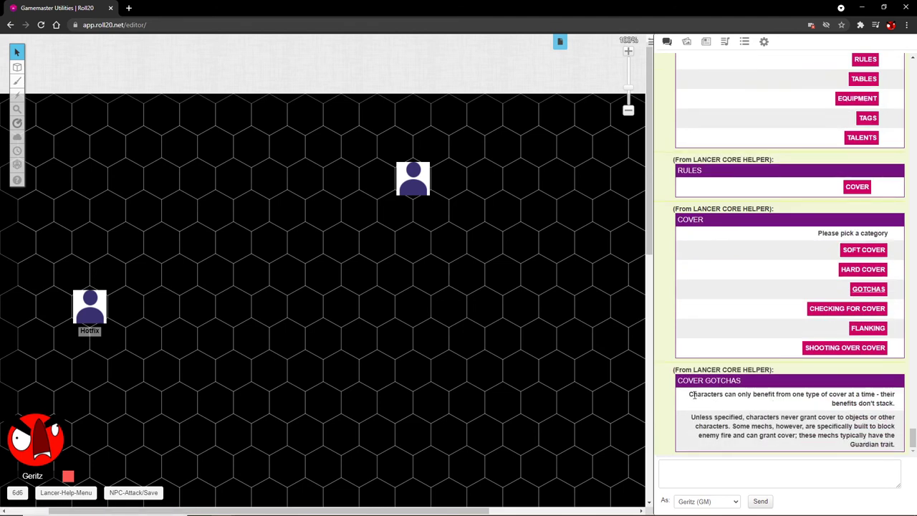
left_click_drag(691, 395, 886, 440)
left_click(886, 440)
- Roll on the Down and Out, Overheating and Structure Damage tables from the Tables section of a fresh help menu
left_click(82, 492)
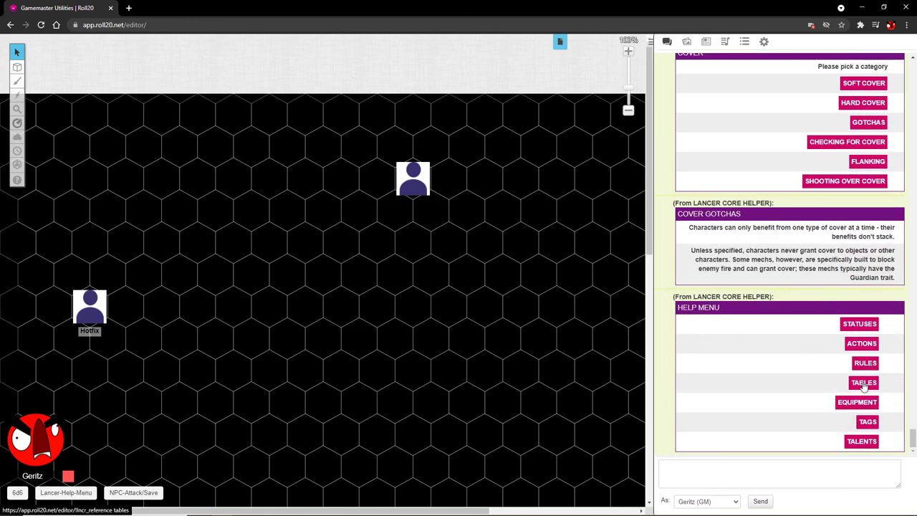
left_click(865, 382)
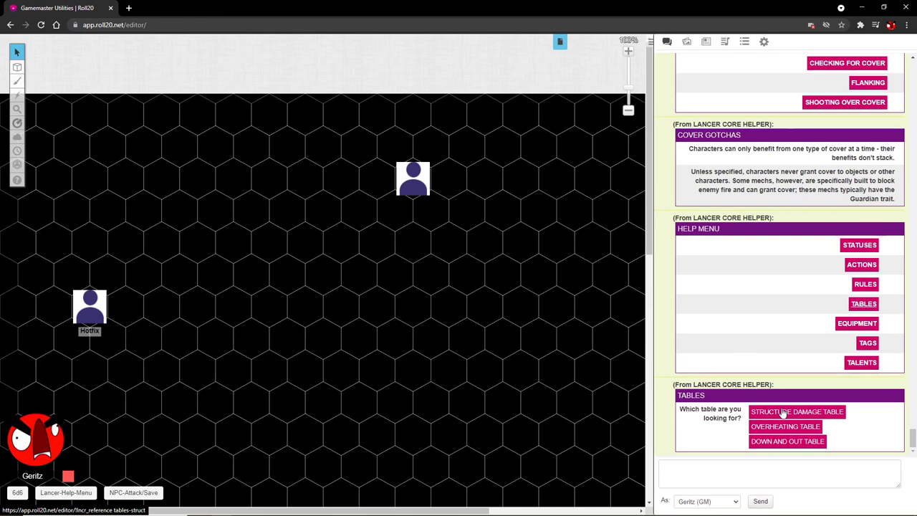
left_click(769, 444)
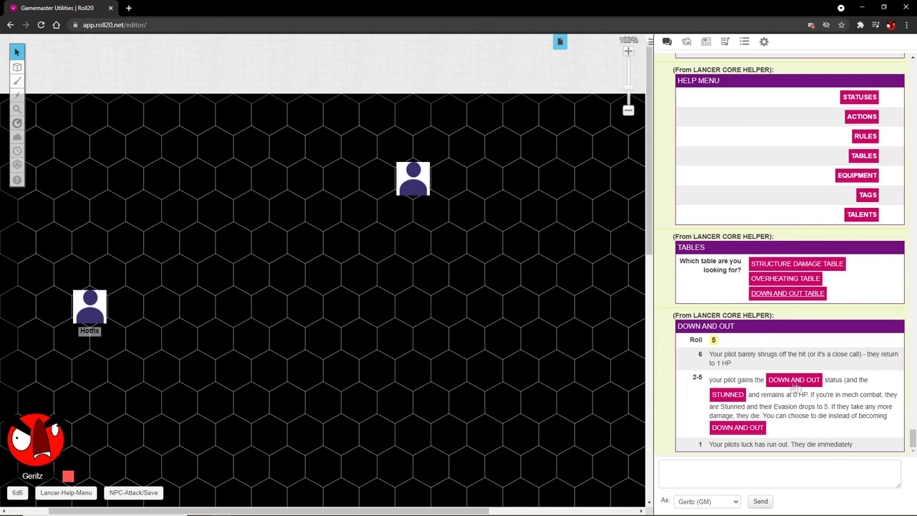
left_click(763, 279)
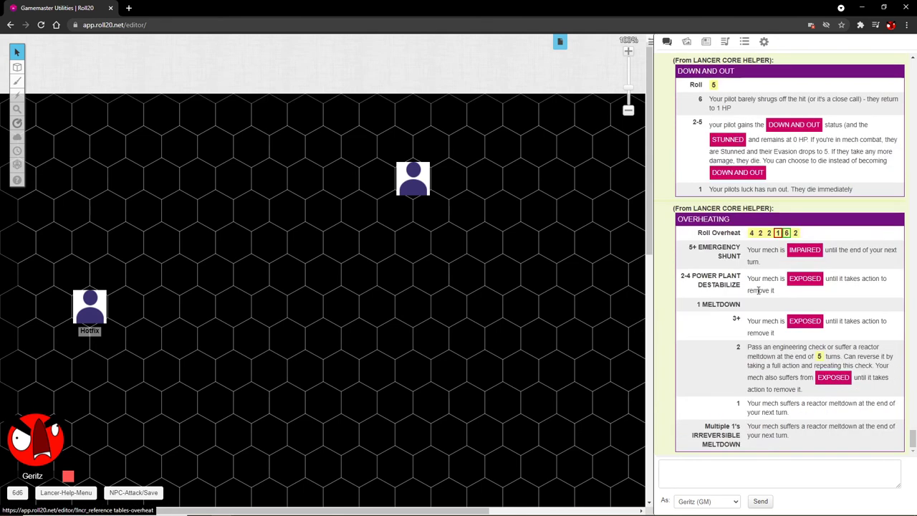
scroll(794, 178, "up", 3)
left_click(790, 152)
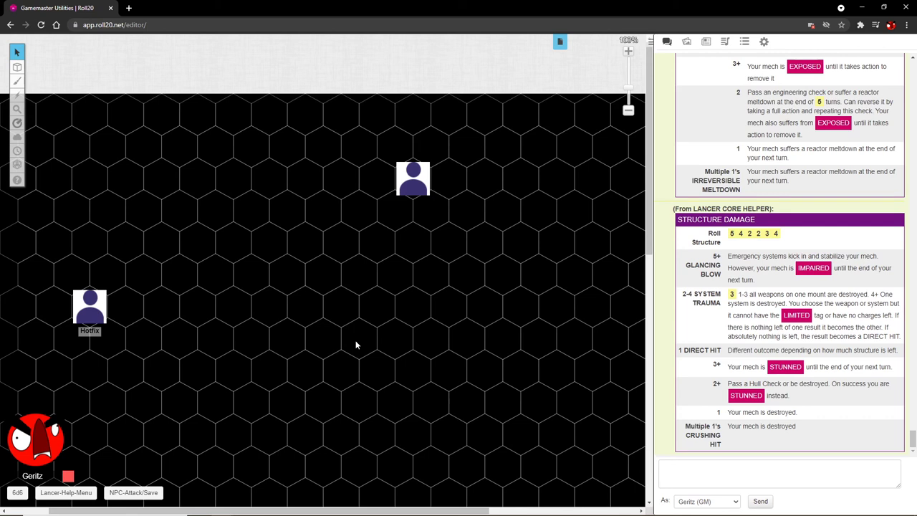
- Show the Smith-Shimano Corpro entry under Equipment in a fresh help menu and examine its tagline
left_click(72, 492)
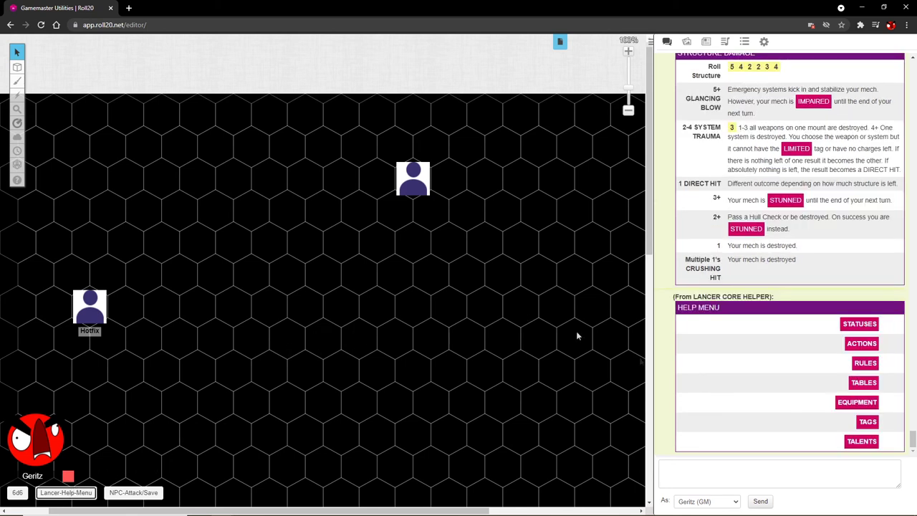
left_click(850, 406)
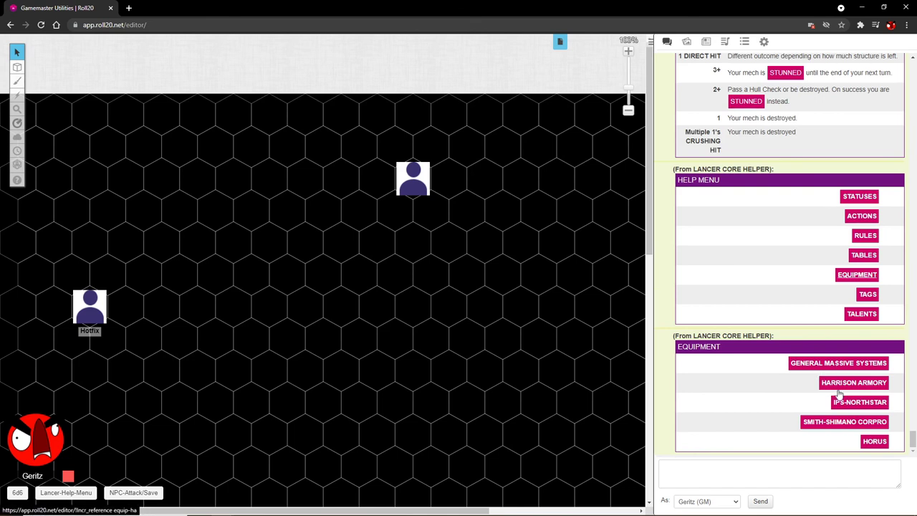
left_click(845, 424)
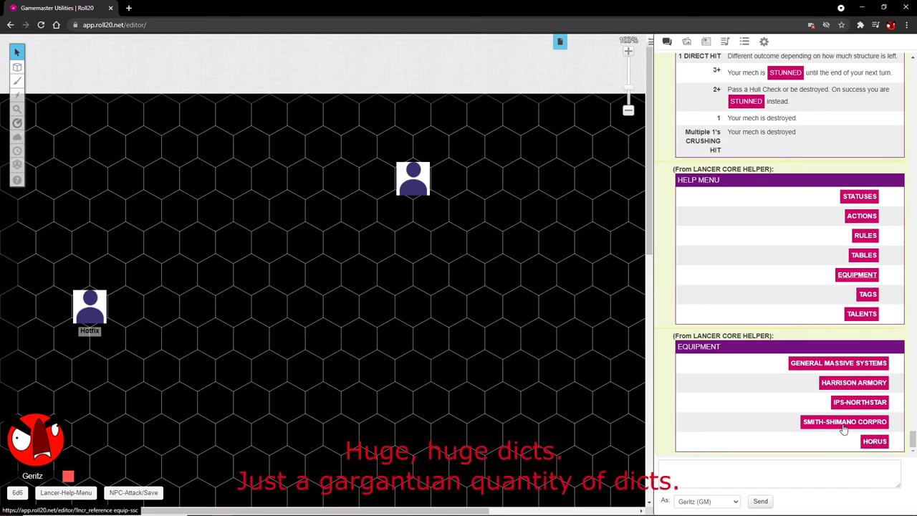
left_click_drag(823, 385, 906, 389)
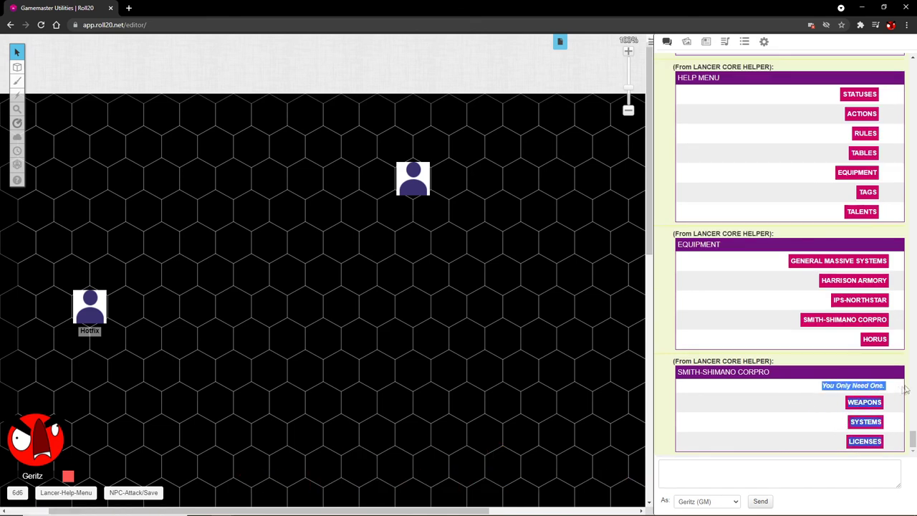
left_click(889, 394)
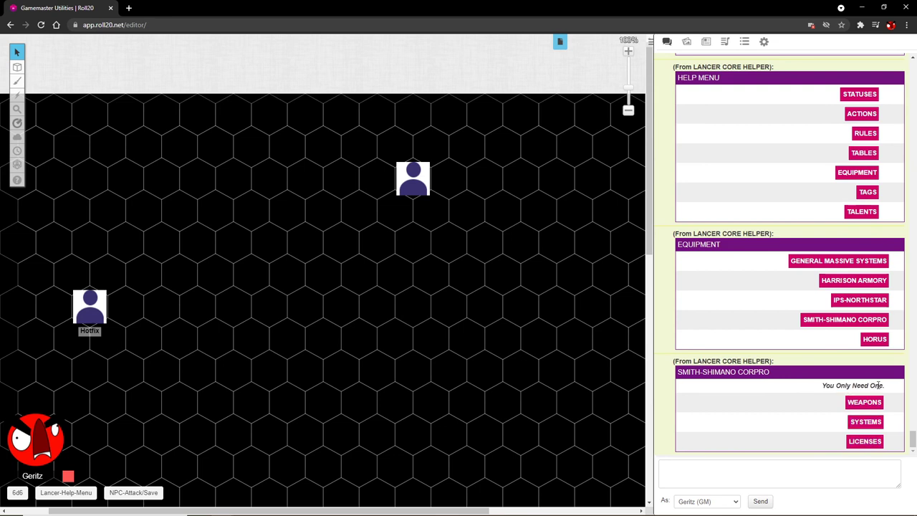
- Browse the Smith-Shimano Corpro licenses to the Black Witch license and display the Black Witch Frame
left_click(863, 441)
left_click(746, 383)
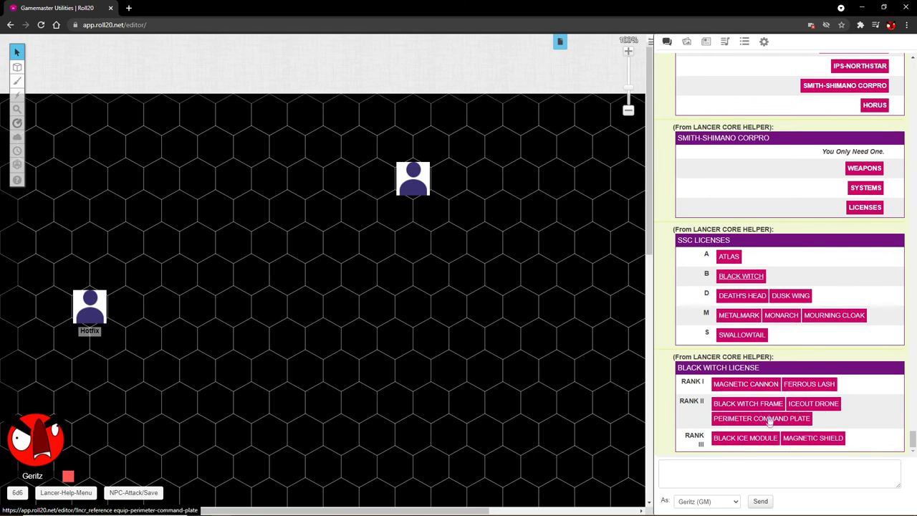
left_click(749, 405)
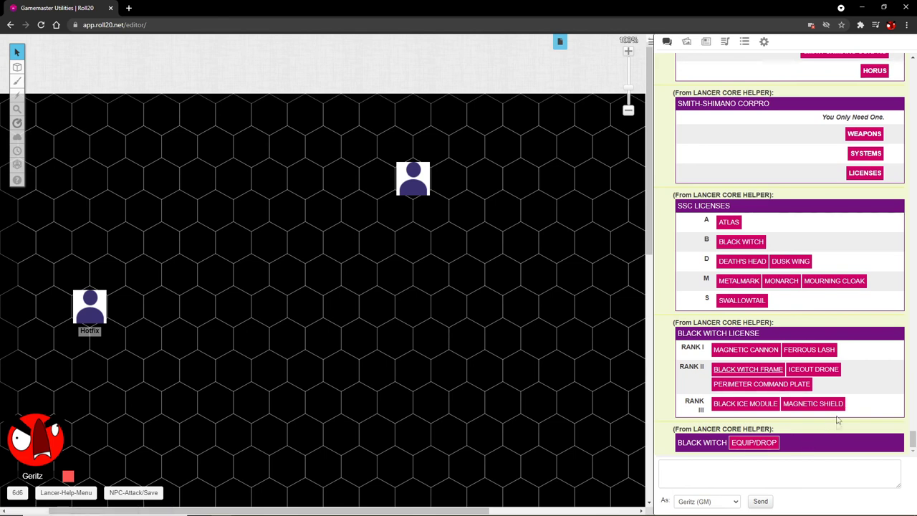
scroll(839, 421, "up", 3)
- Display the Tags reference and the Talents reference from the help menu
left_click(85, 493)
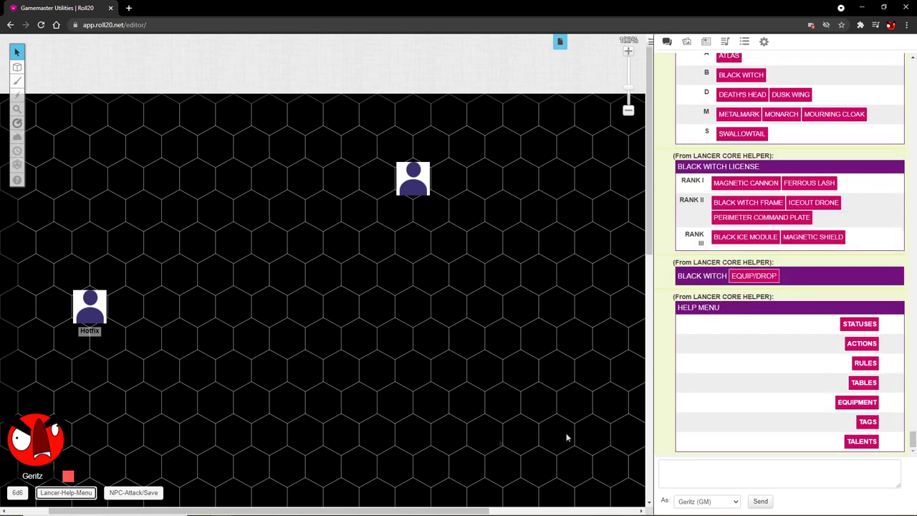
left_click(863, 424)
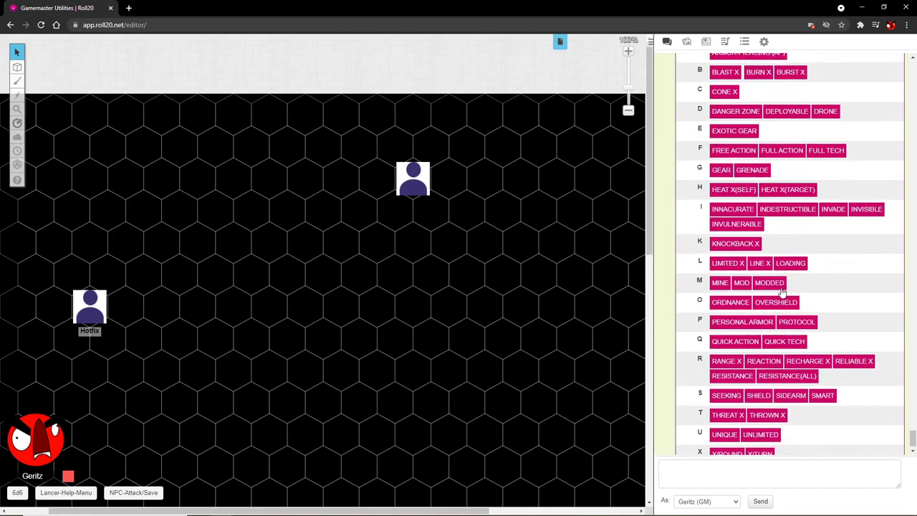
left_click(68, 493)
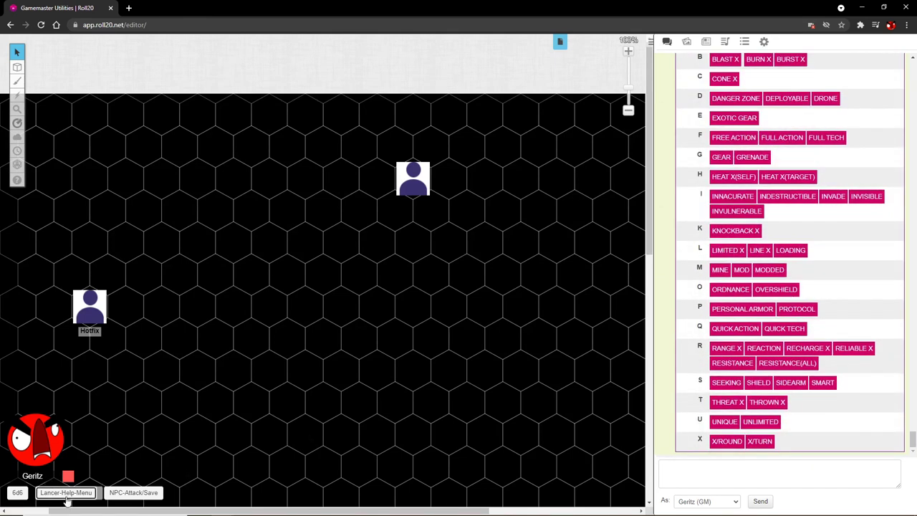
left_click(863, 440)
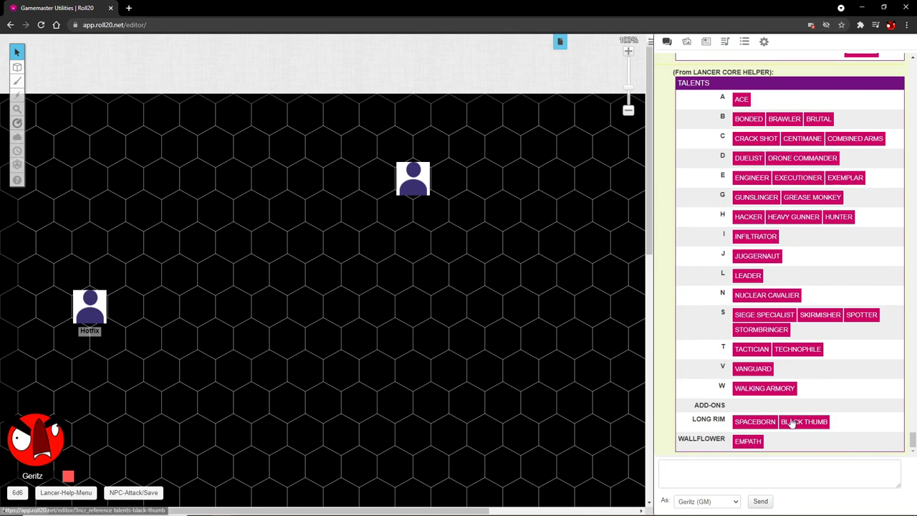
- Look up the Black Thumb talent's tier 2 Rodeo entry, equip it on the unnamed token, and reselect the token to refresh its actions
left_click(799, 423)
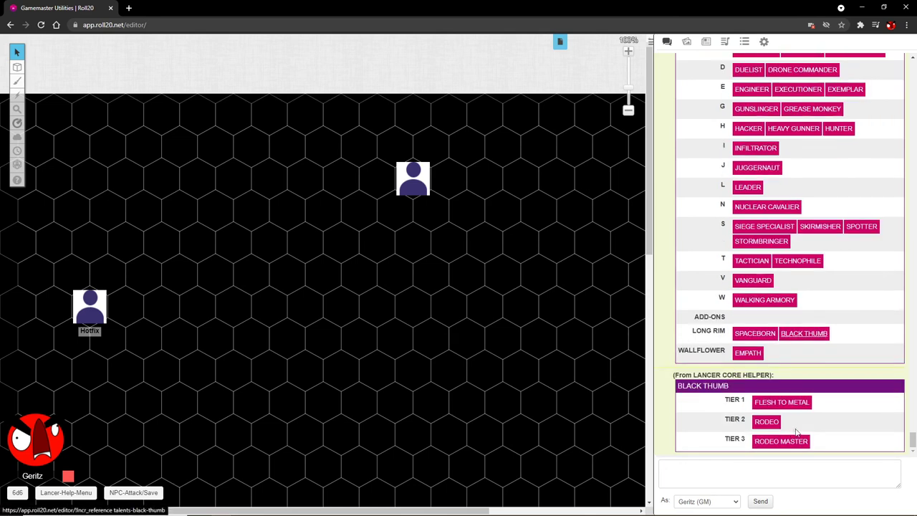
left_click(771, 426)
scroll(734, 319, "up", 4)
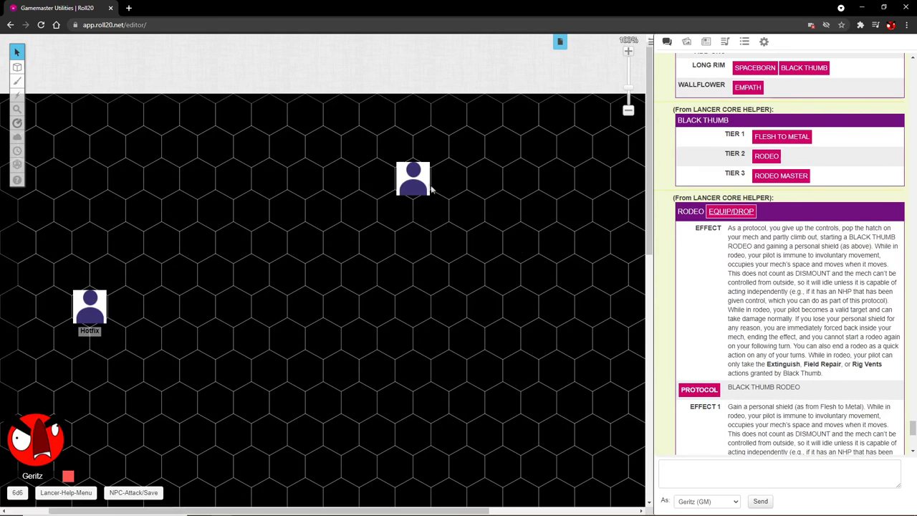
left_click(423, 188)
left_click(402, 234)
left_click(410, 188)
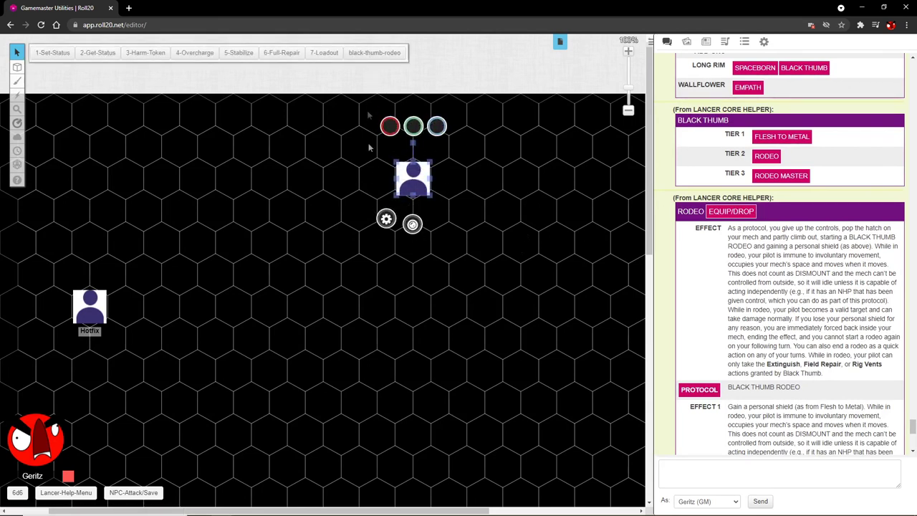
- Run the black-thumb-rodeo token action, review its chat output, and widen the chat sidebar
left_click(374, 53)
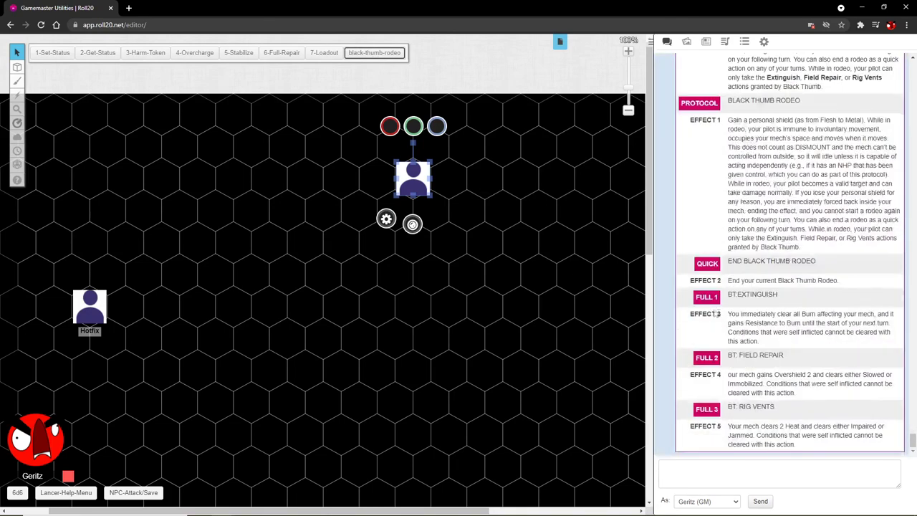
scroll(738, 313, "up", 8)
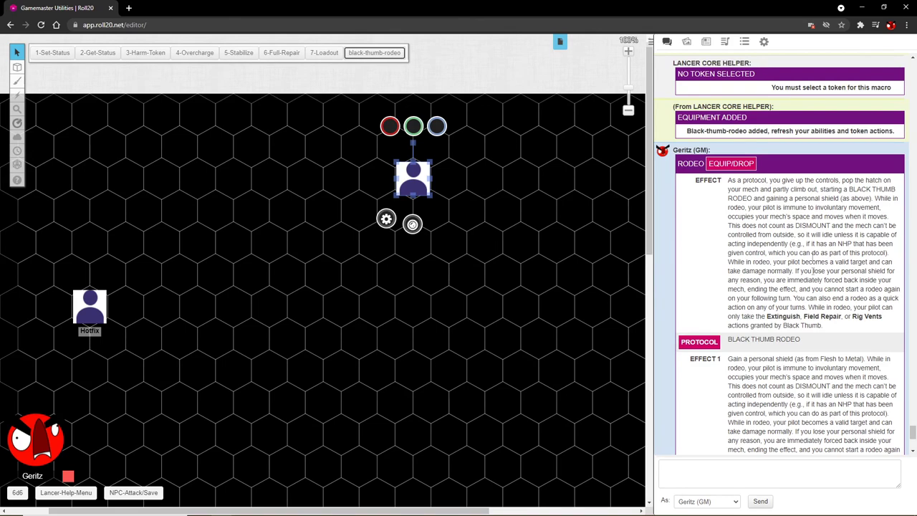
scroll(670, 318, "down", 1)
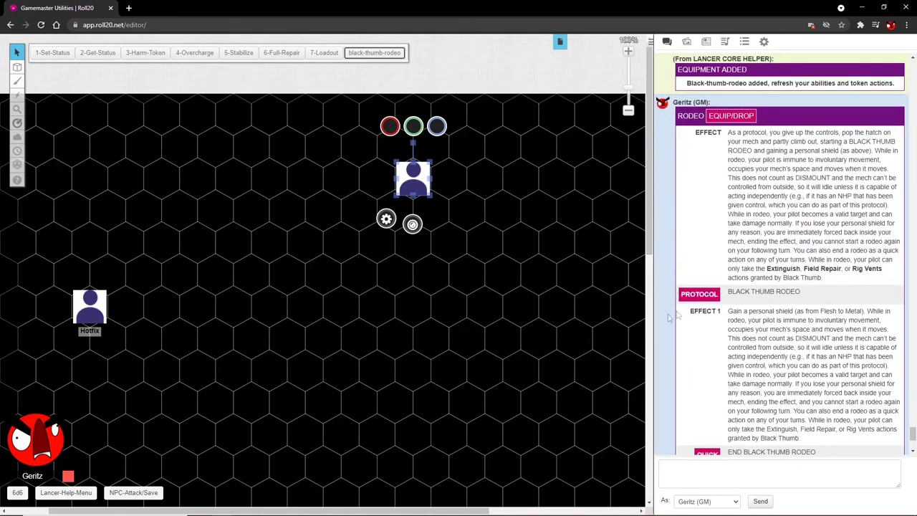
left_click_drag(654, 318, 606, 320)
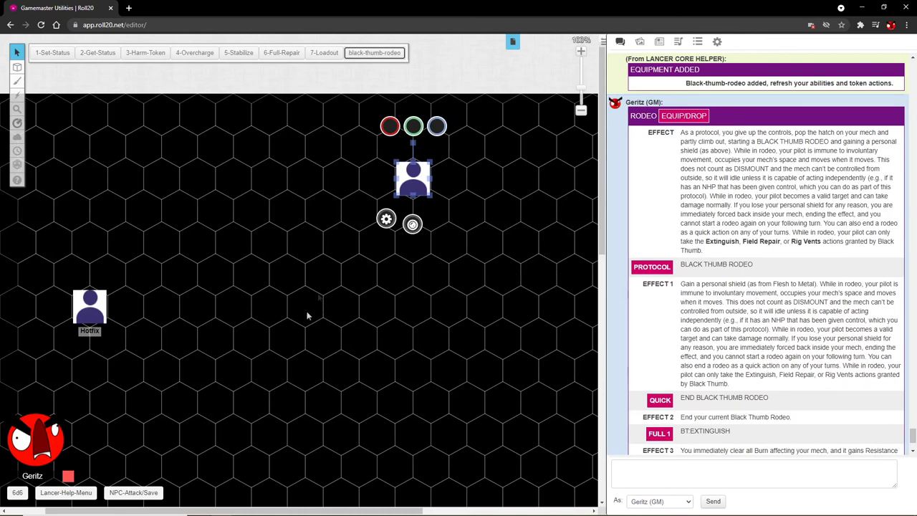
- Deselect the token, bring up the Lancer help menu again, and display the Roll20 settings
left_click(263, 370)
left_click(66, 493)
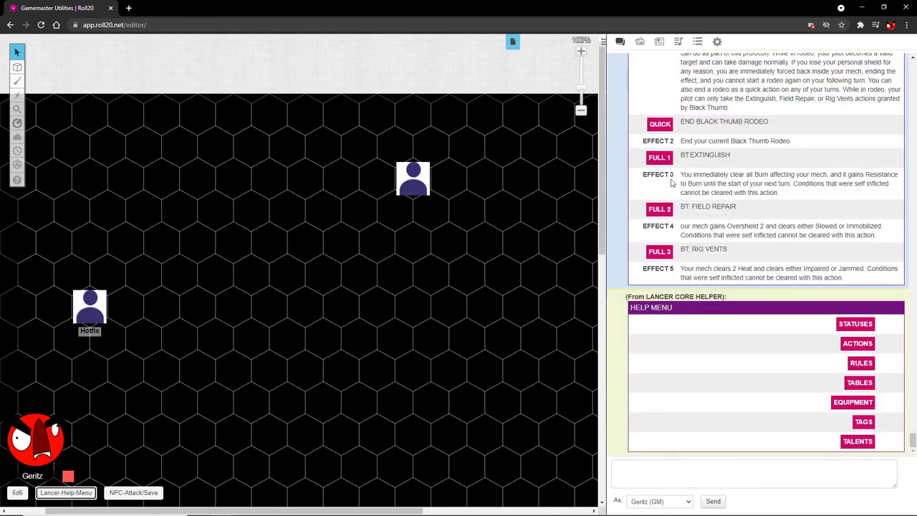
left_click(717, 45)
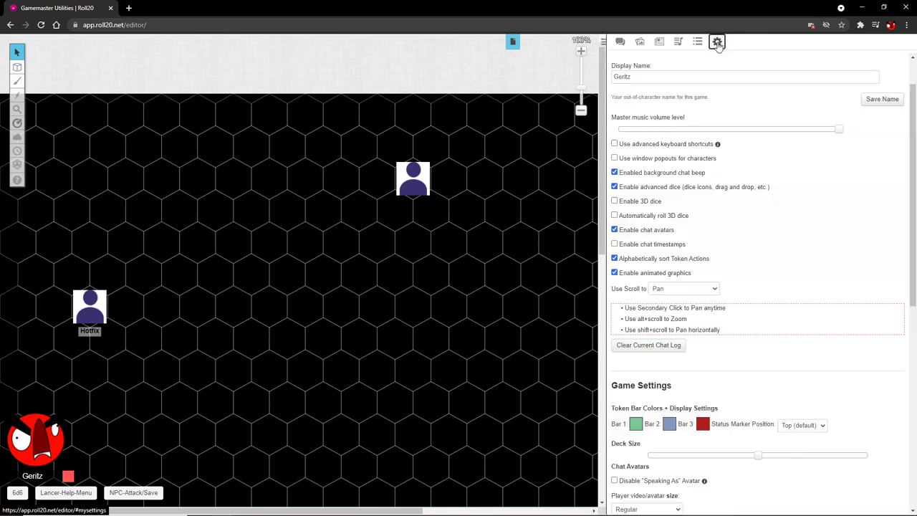